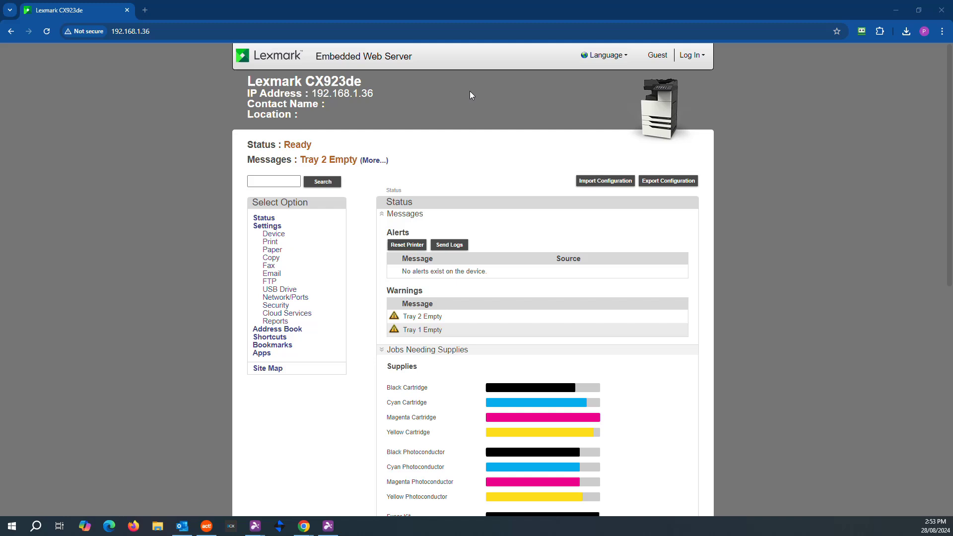
Step: From the Apps list, open Scan Center - Network Folders' configuration page in a new tab
click(260, 354)
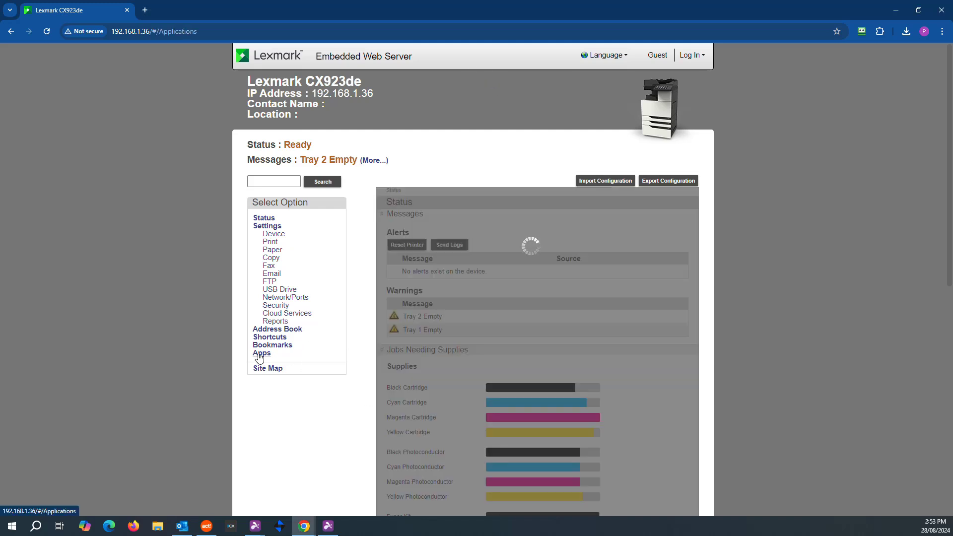
scroll(364, 356, down, 10)
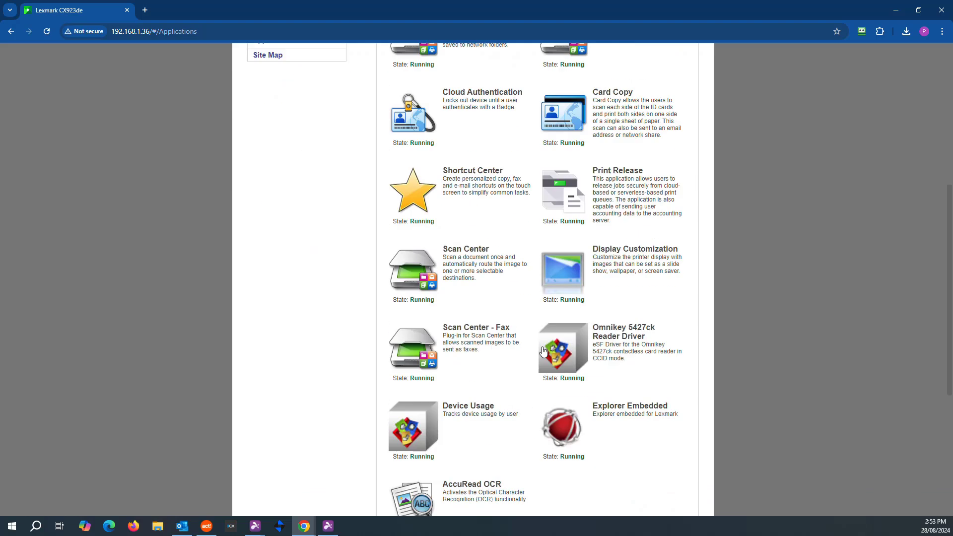
scroll(513, 366, up, 5)
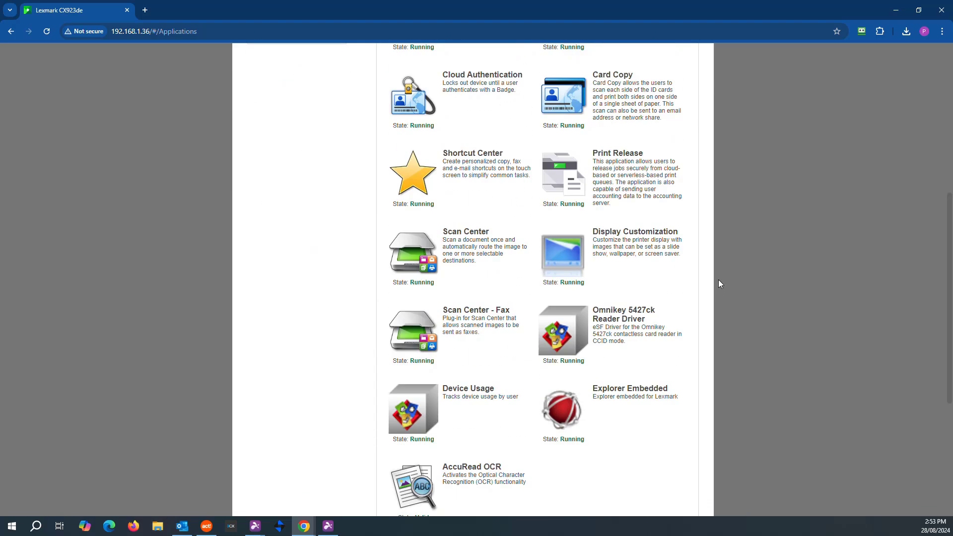
scroll(630, 333, up, 1)
scroll(630, 334, up, 3)
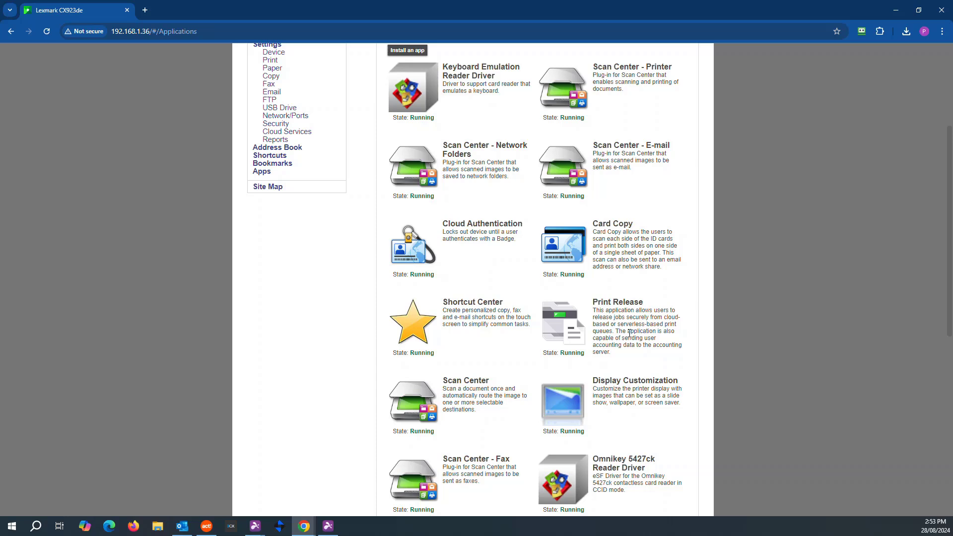
scroll(488, 151, down, 10)
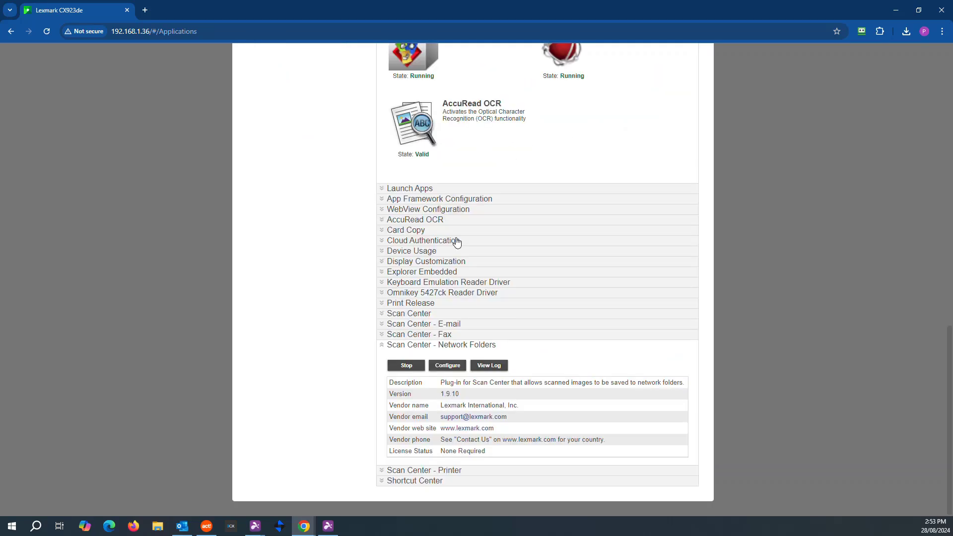
click(449, 366)
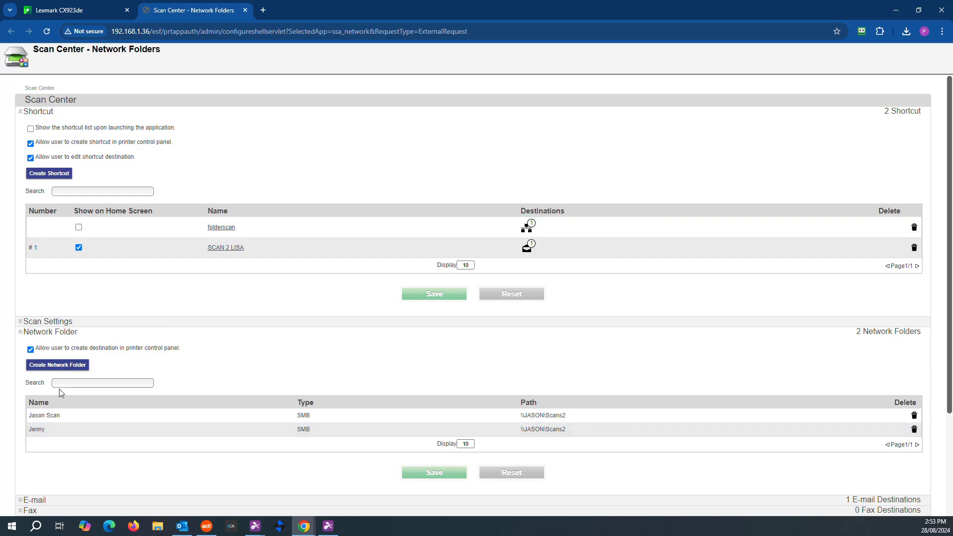
Step: Minimize the browser, reposition the LEXMARK SCANS desktop folder, and bring up Windows Settings
click(899, 11)
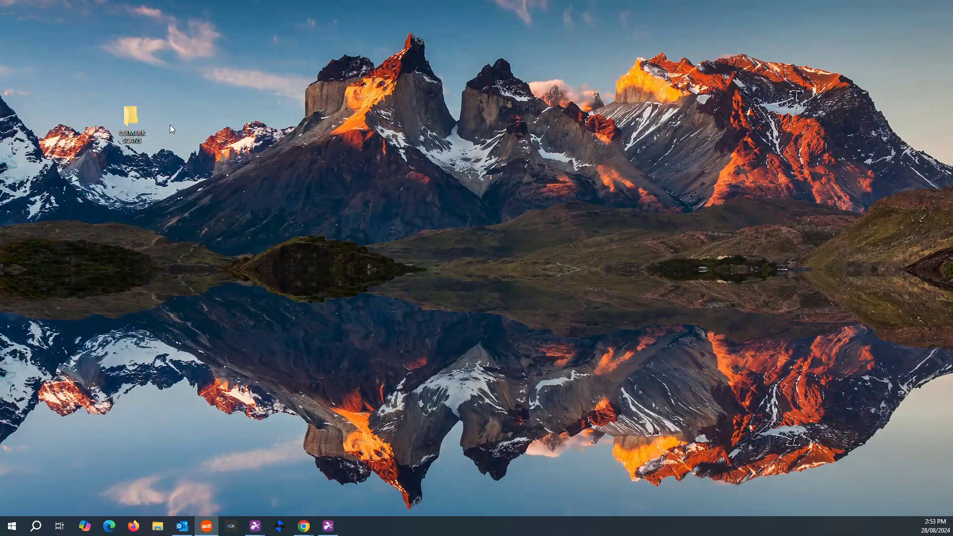
drag(128, 115, 182, 171)
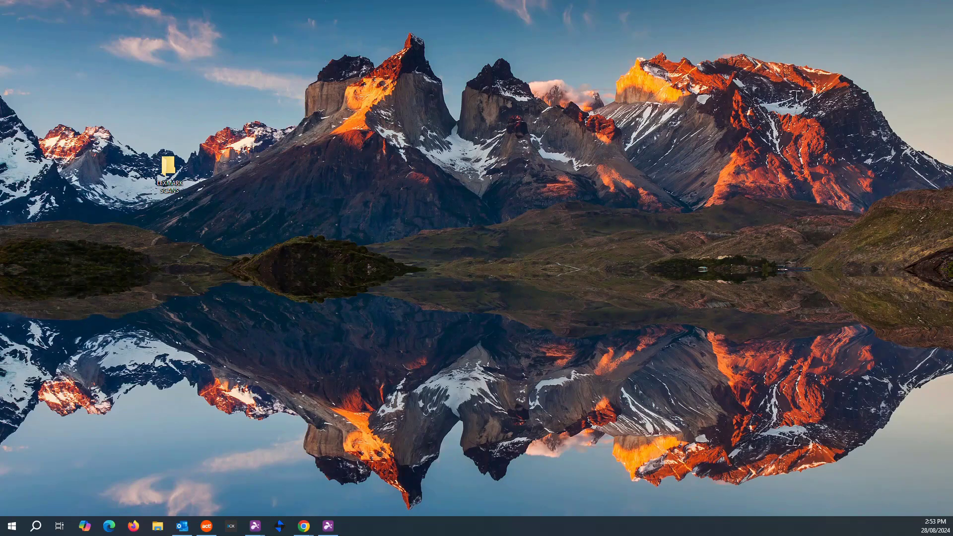
key(super+i)
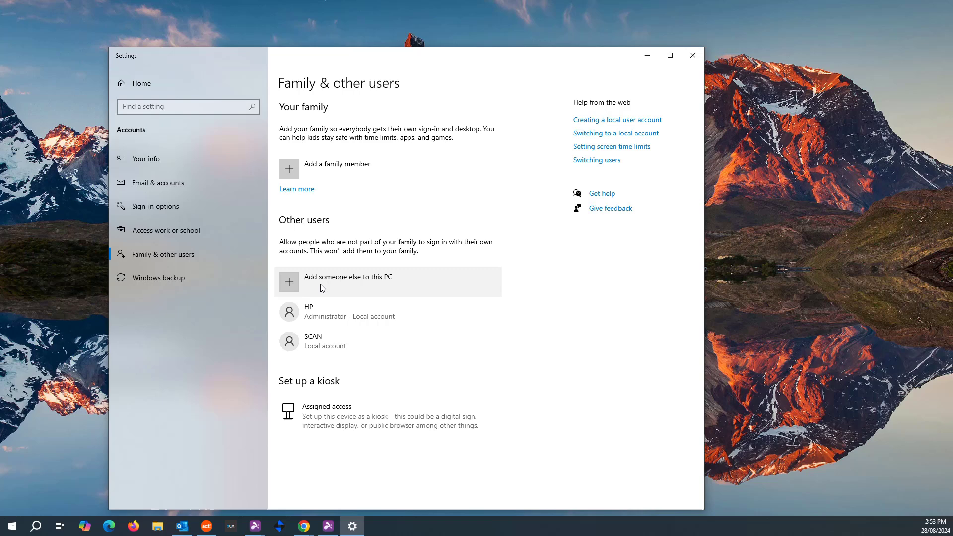
Step: Add someone else to this PC as a local user without sign-in info or a Microsoft account
click(292, 284)
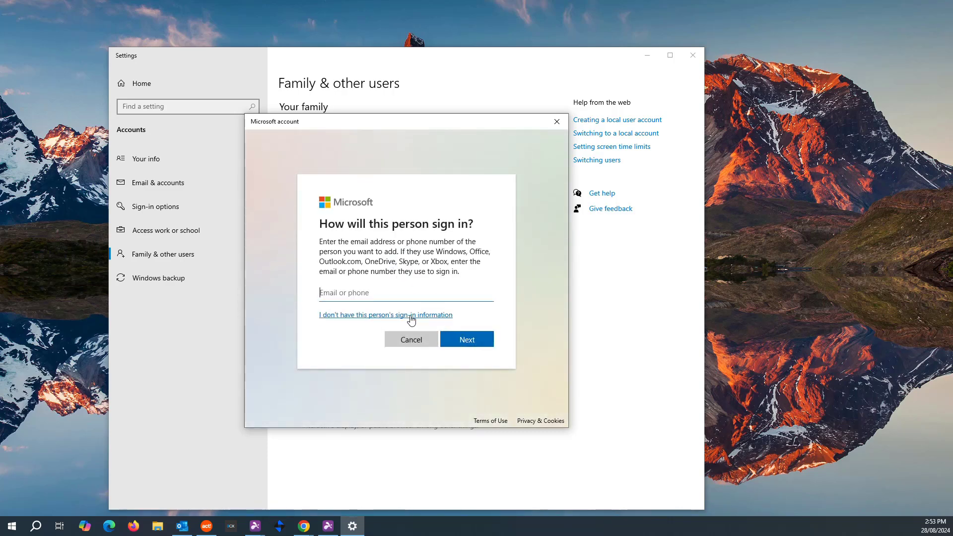
click(338, 317)
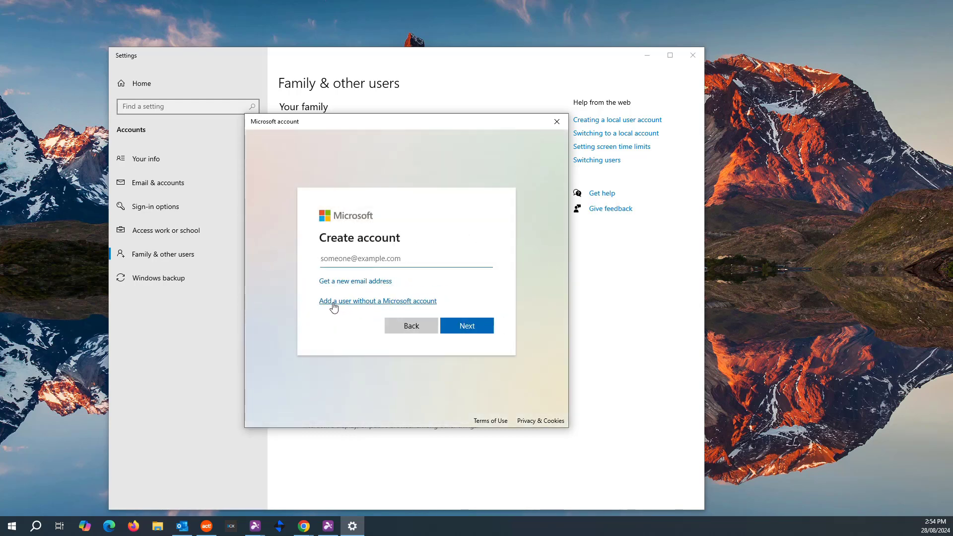
click(368, 303)
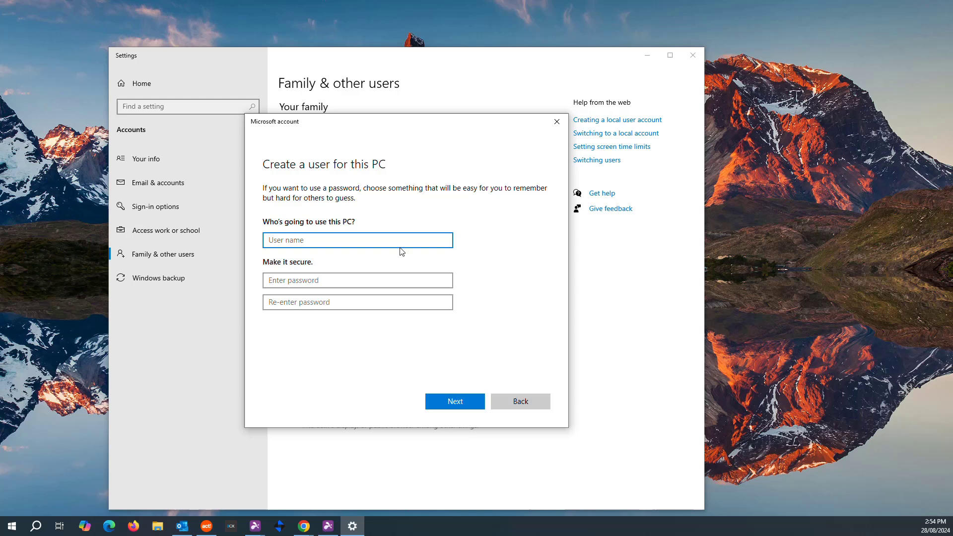
Step: Enter the user name LEXMARK, then type and confirm the account password
text(LEXAMRK)
key(BackSpace)
key(BackSpace)
key(BackSpace)
text(MARK)
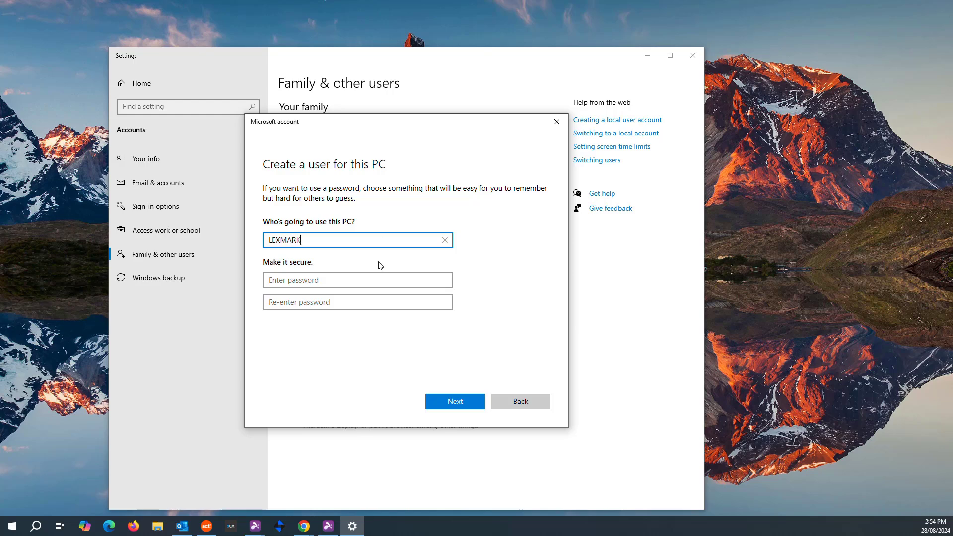
click(331, 284)
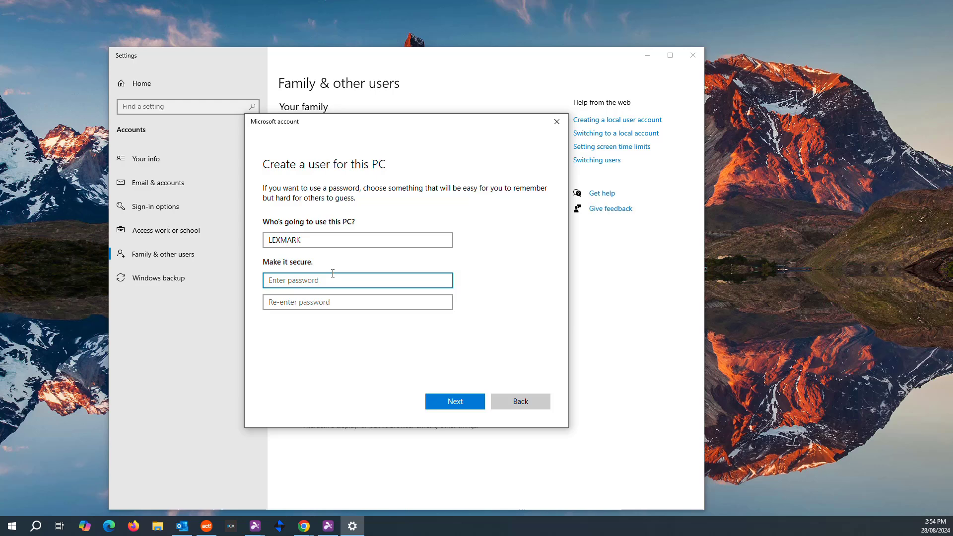
text(1234)
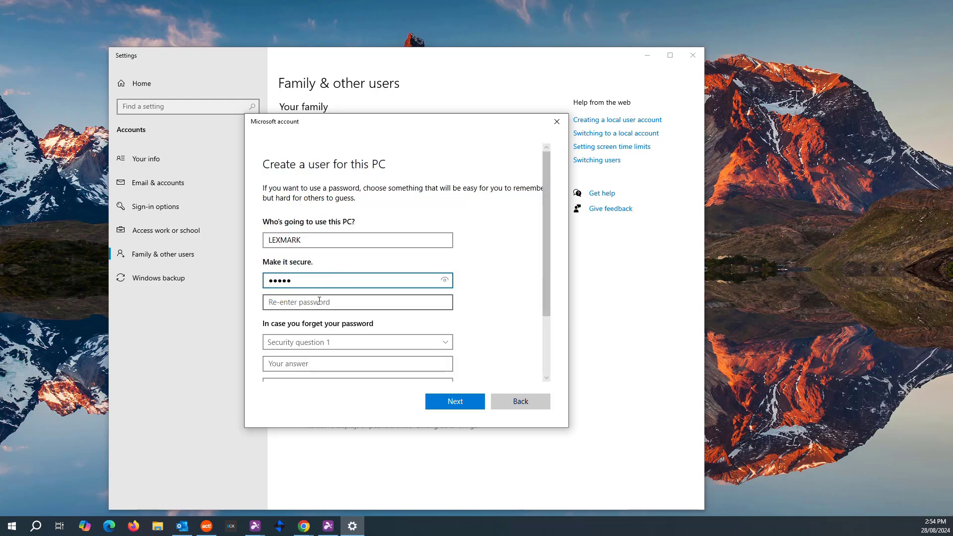
click(319, 302)
text(1)
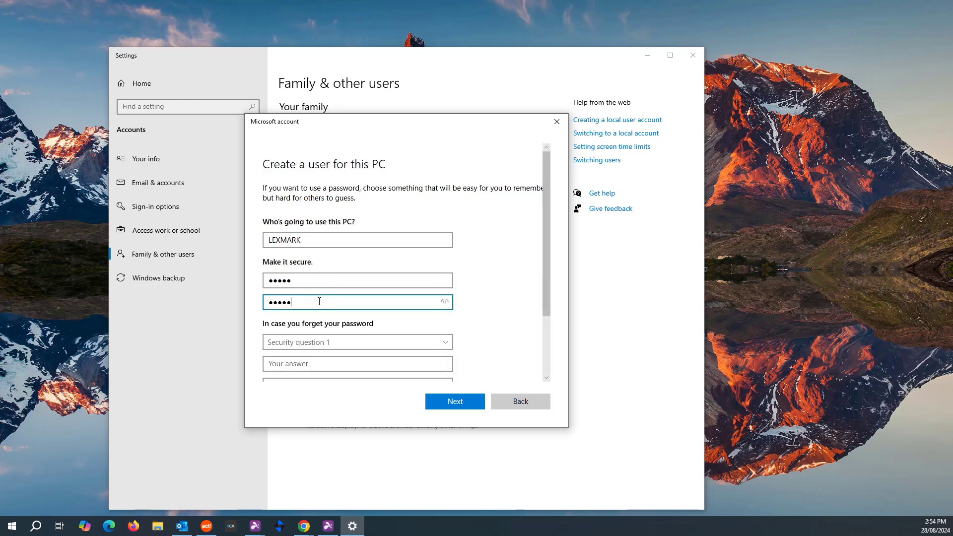
click(445, 302)
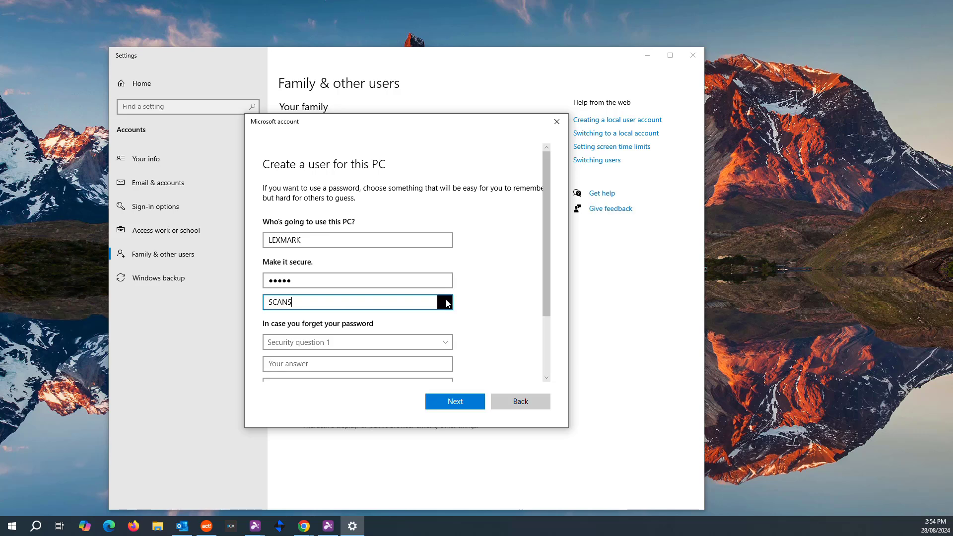
Step: Answer the first pet's name, city of birth and childhood nickname security questions, then submit
click(411, 343)
click(392, 352)
click(372, 361)
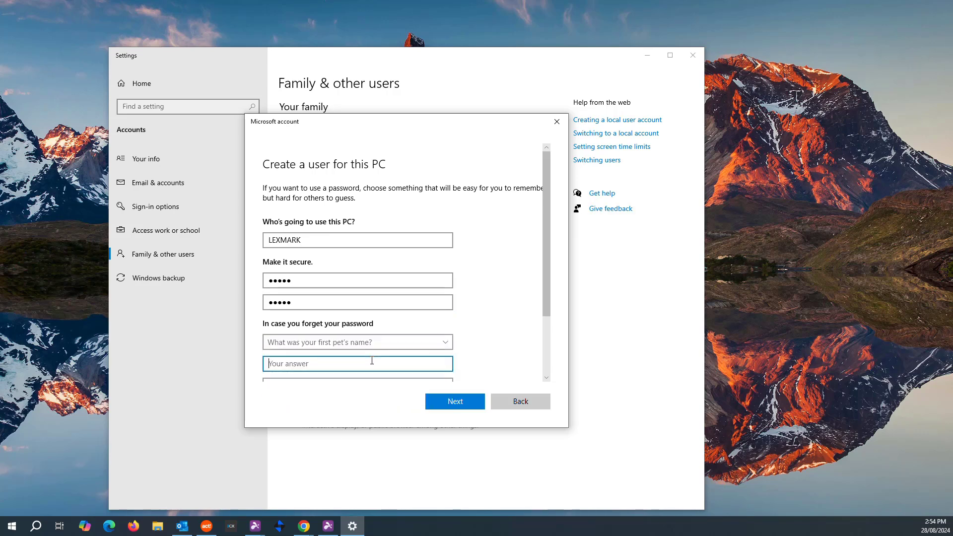
text(1)
scroll(407, 363, down, 3)
click(437, 313)
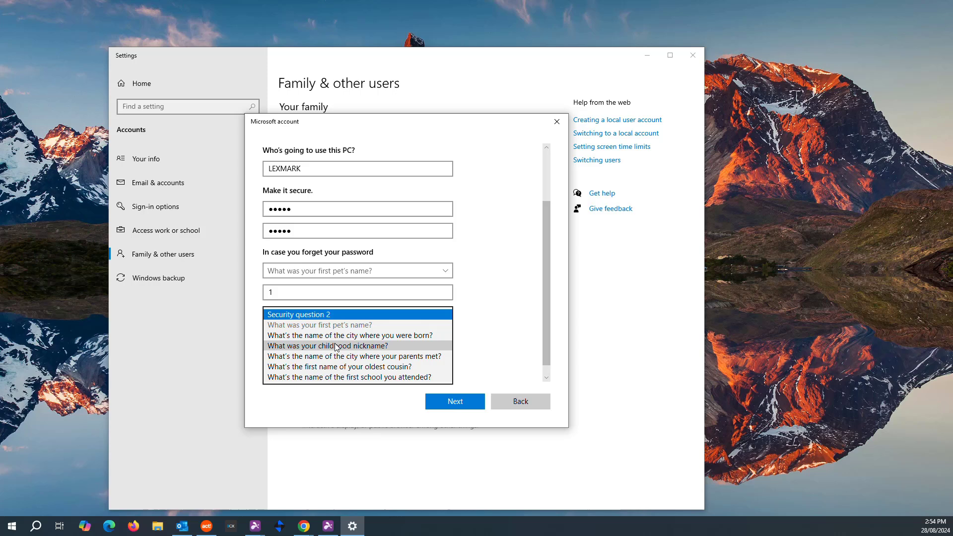
click(316, 335)
click(315, 336)
text(2)
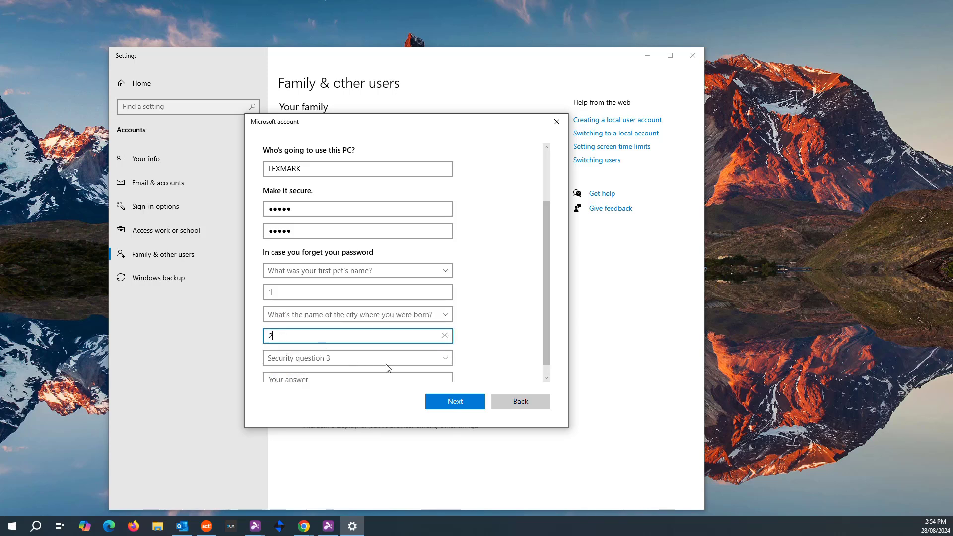
click(386, 360)
click(306, 376)
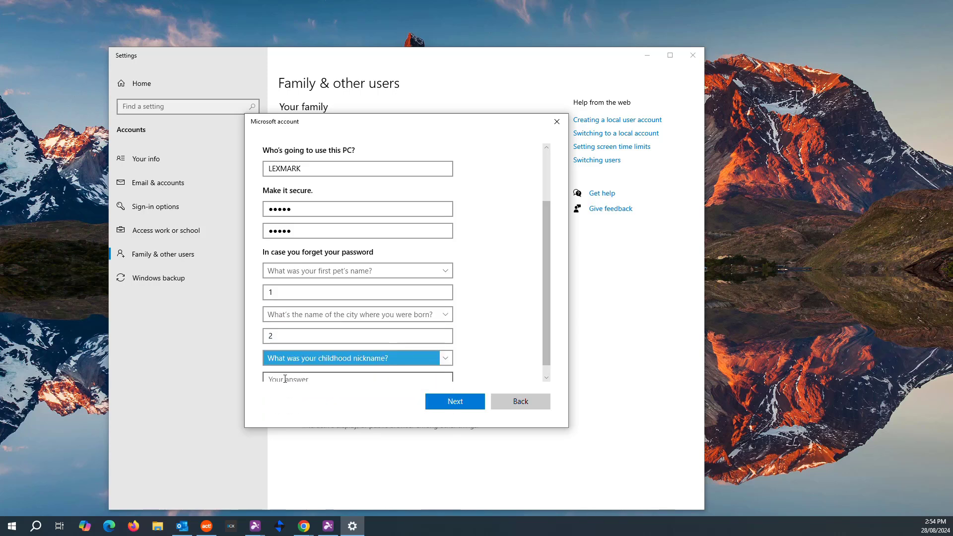
click(285, 378)
text(3)
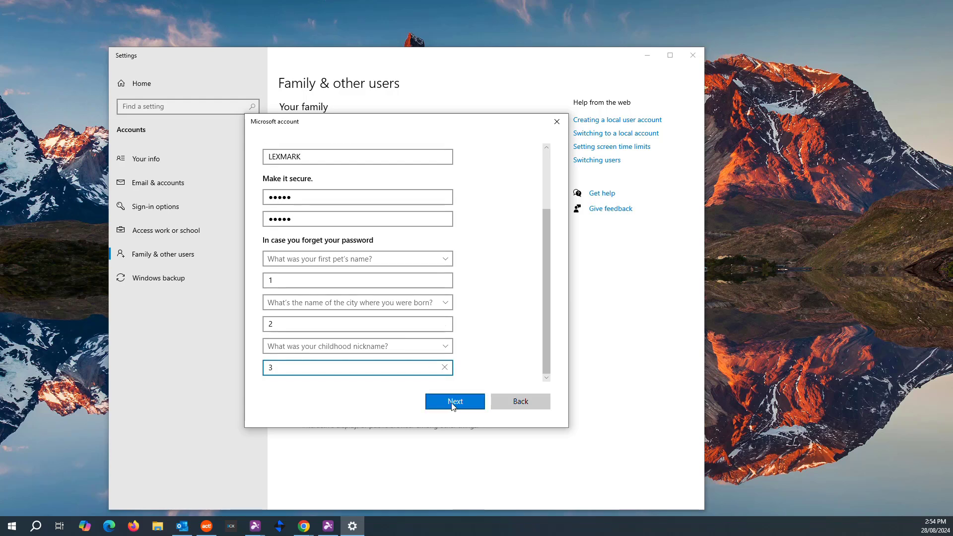
click(453, 406)
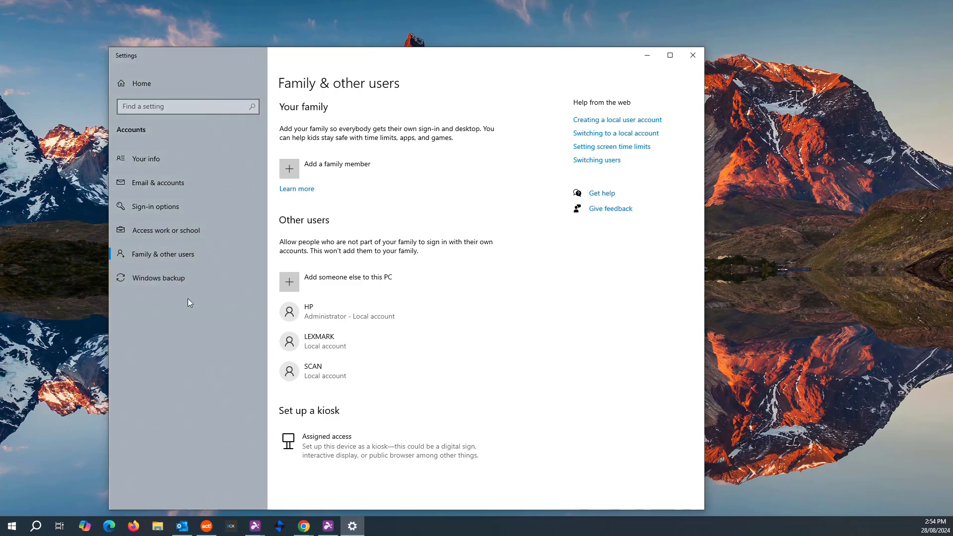
Step: Move the Settings window aside and minimize it to reveal the desktop
click(34, 255)
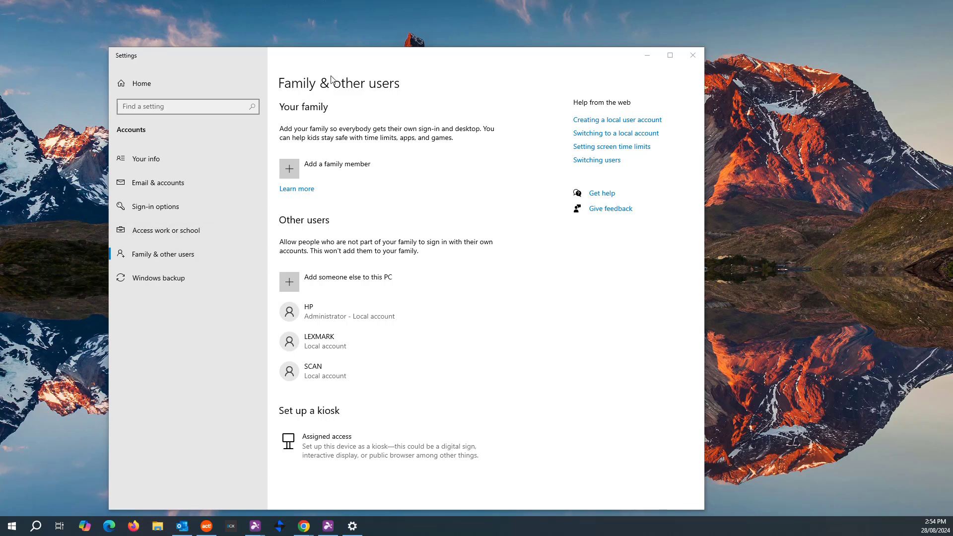
drag(269, 57, 478, 50)
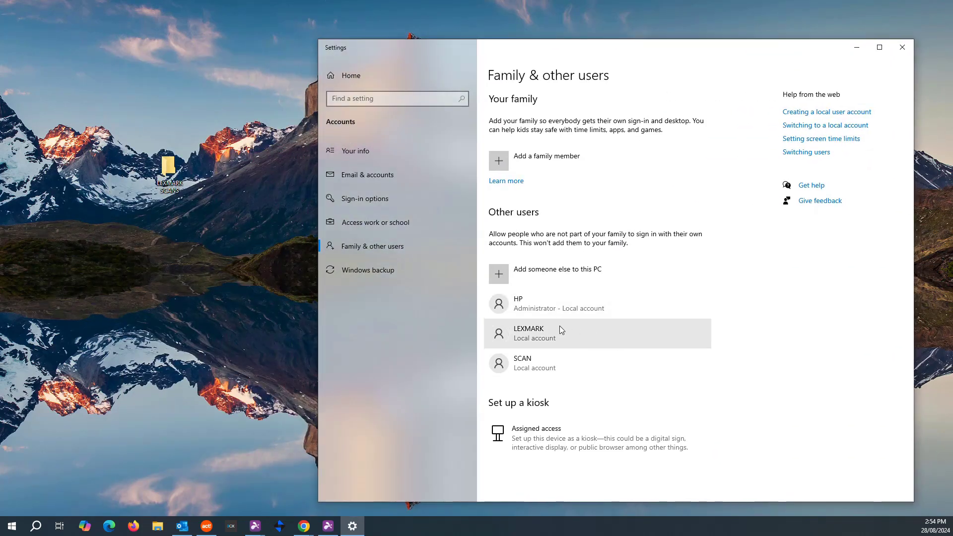
click(857, 47)
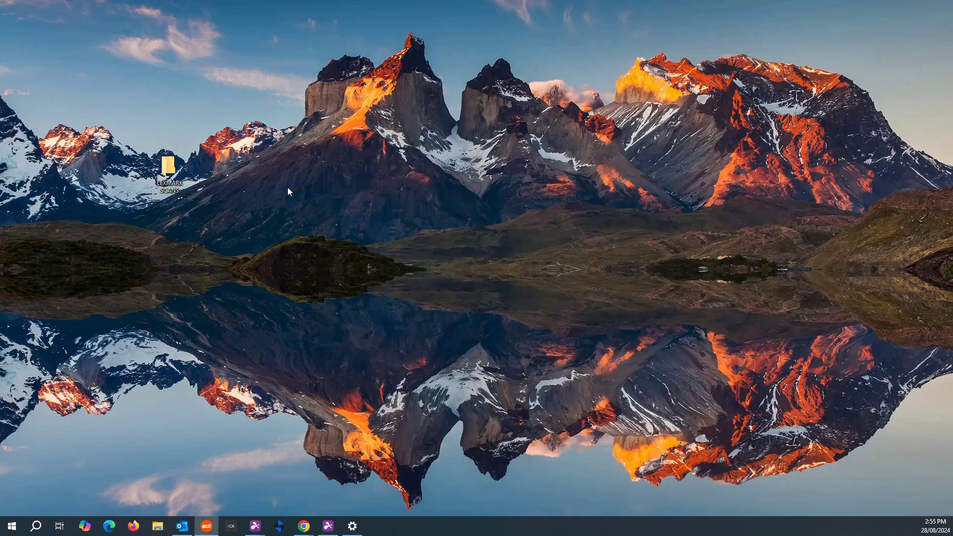
Step: Share the LEXMARK SCANS folder from its Properties, giving user LEXMARK Read/Write permission
right_click(159, 169)
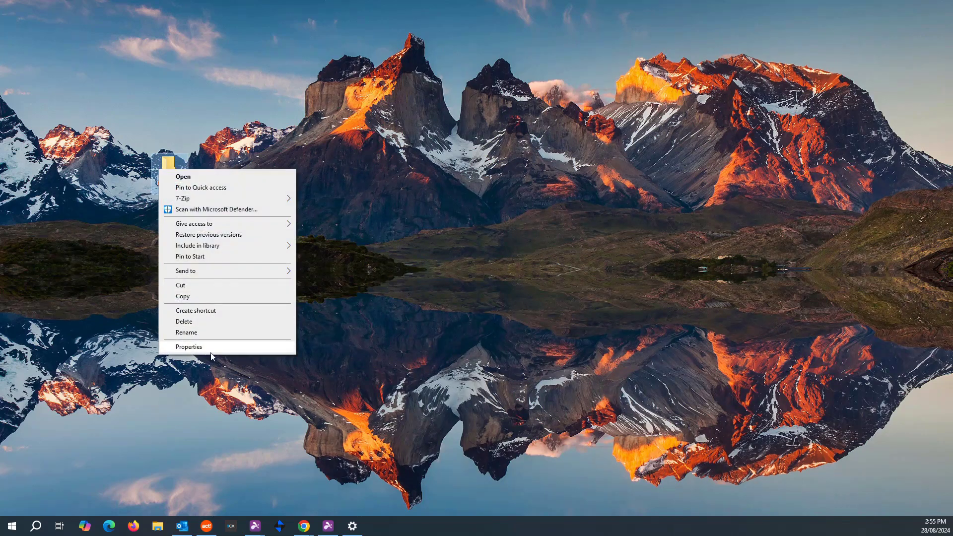
click(191, 350)
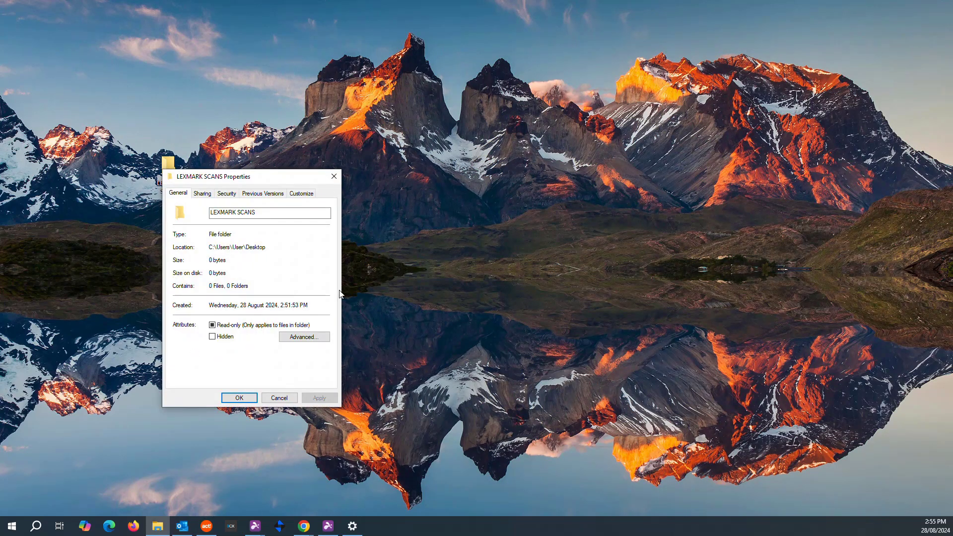
click(202, 193)
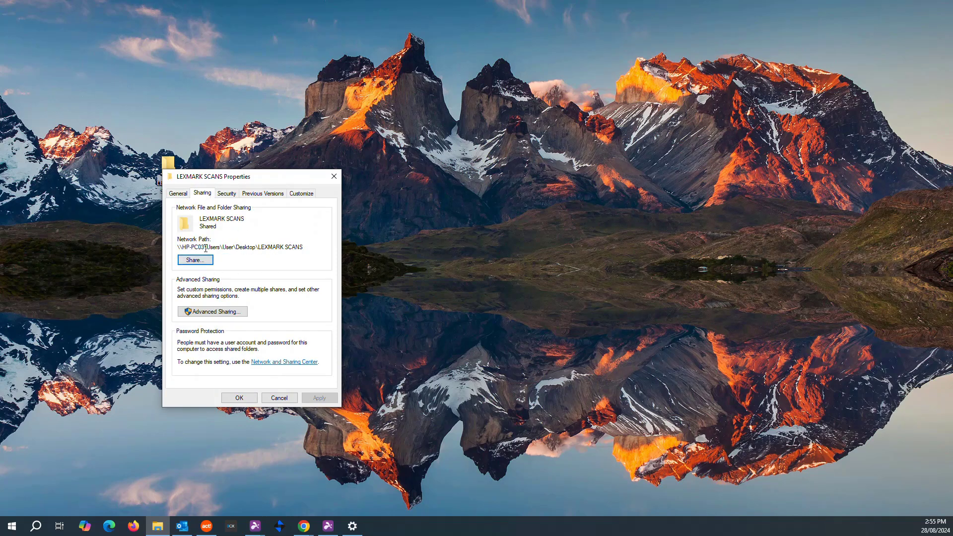
click(197, 260)
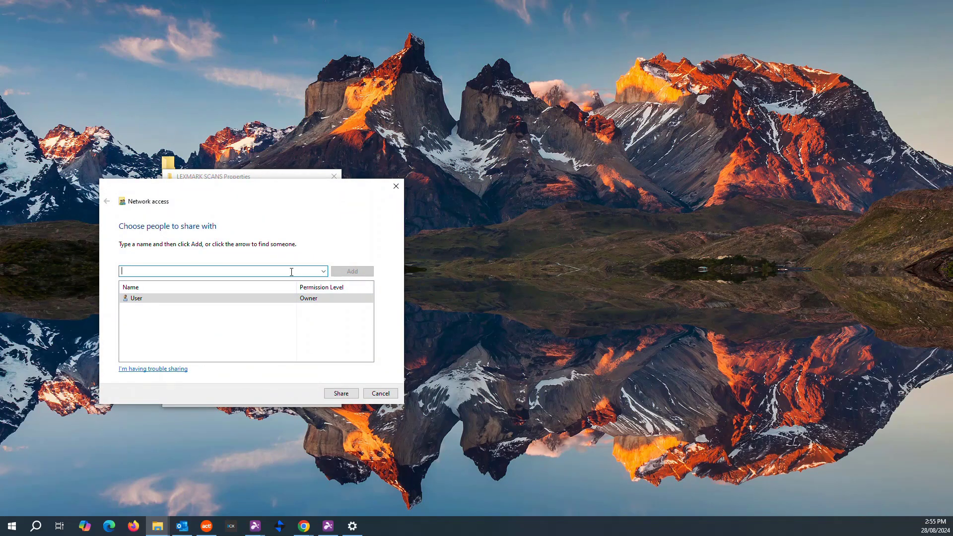
text(LEXMA)
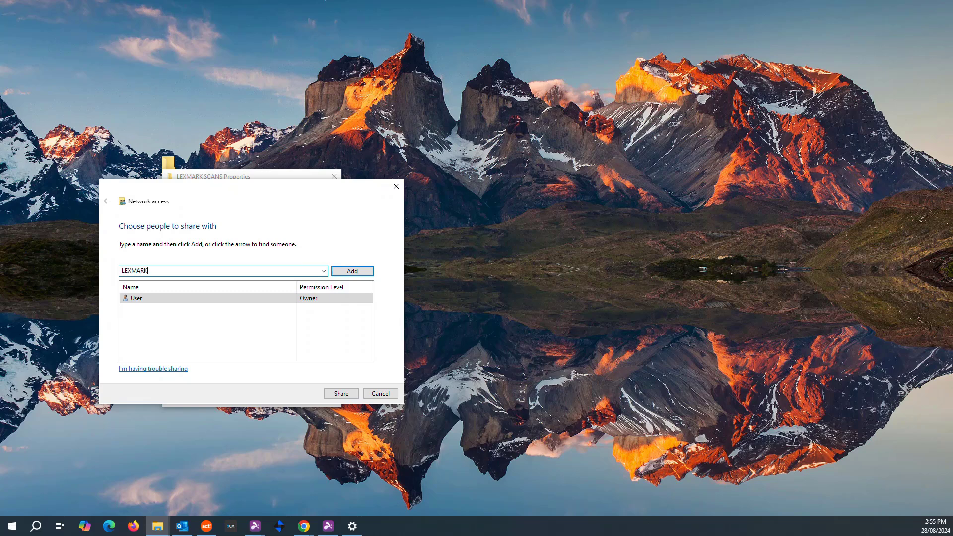
text(RK)
click(353, 272)
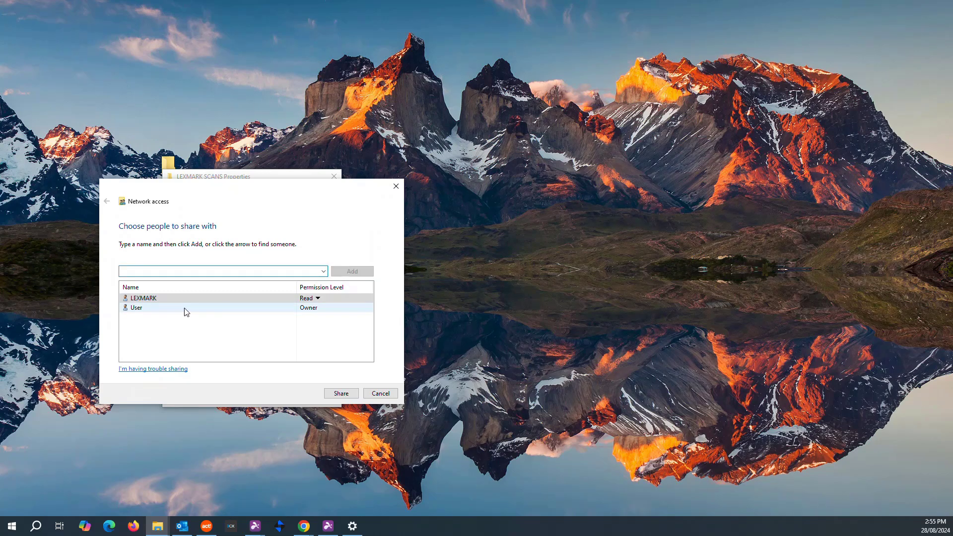
click(319, 299)
click(355, 313)
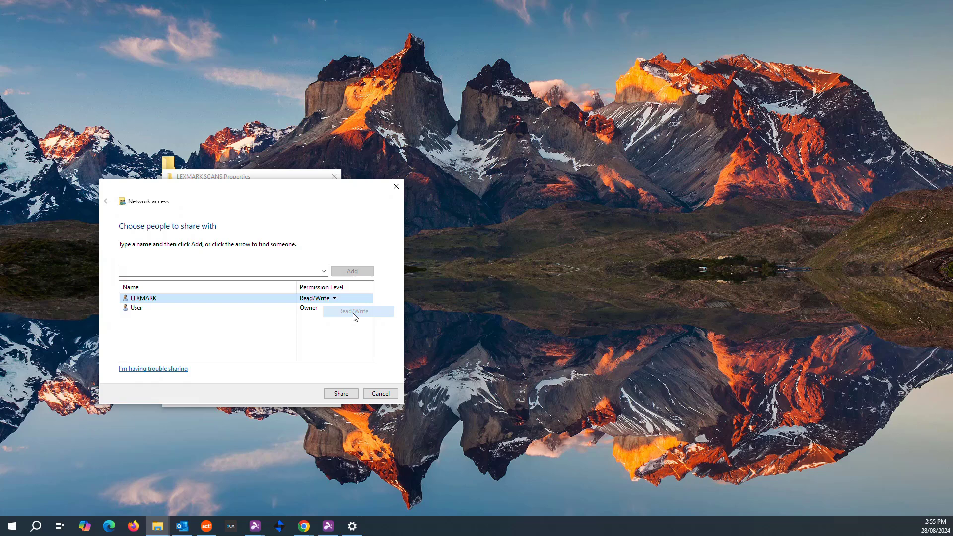
click(341, 393)
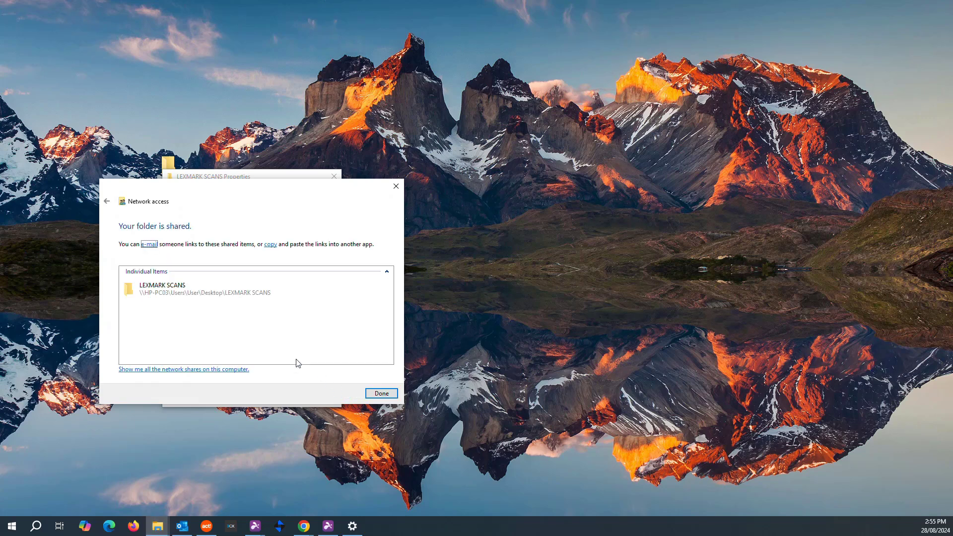
Step: Dismiss the sharing confirmation, move Properties aside, and return to the Scan Center - Network Folders browser window
click(375, 394)
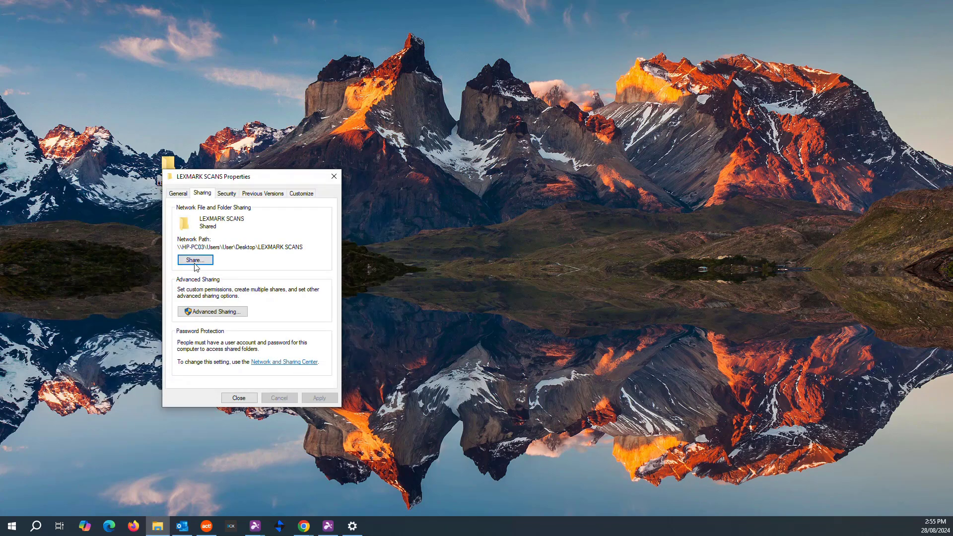
drag(279, 179, 249, 231)
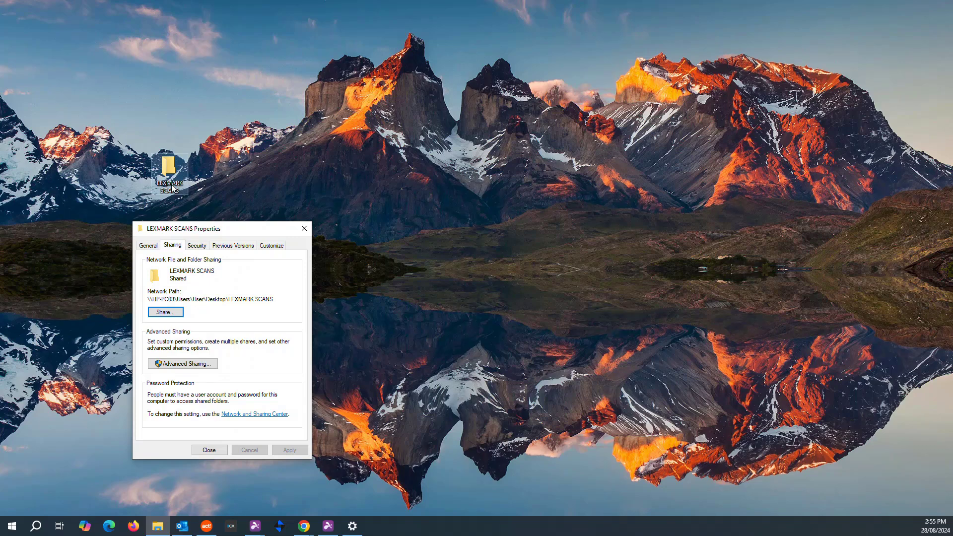
mouse_move(347, 530)
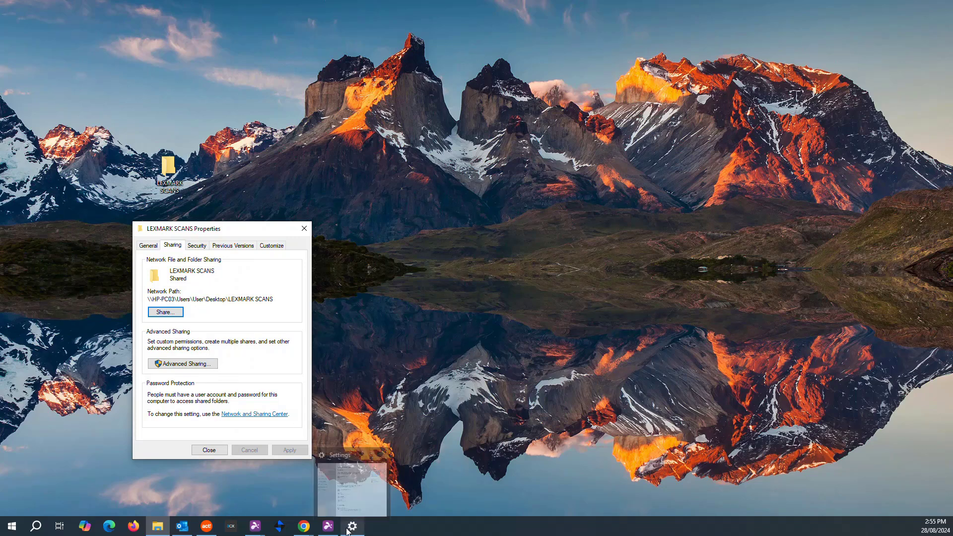
click(304, 527)
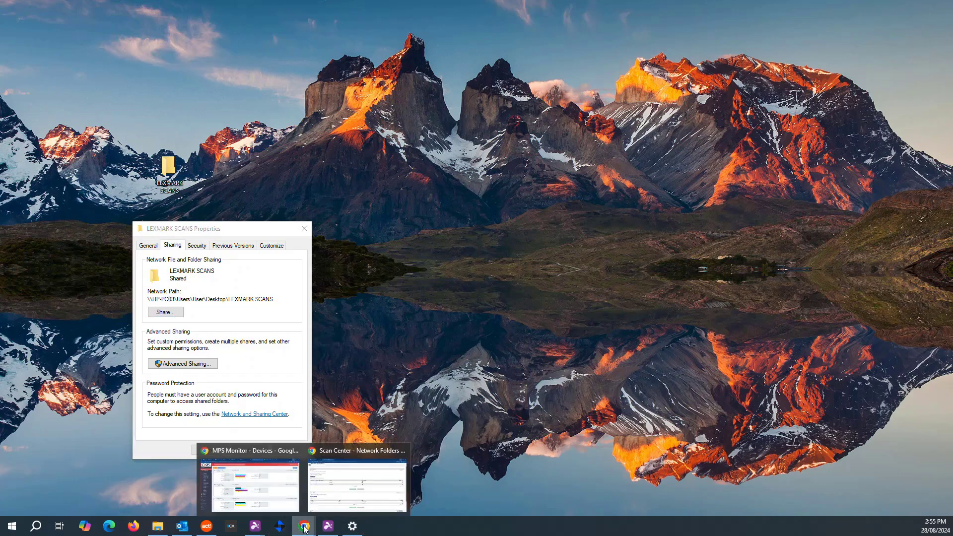
click(349, 487)
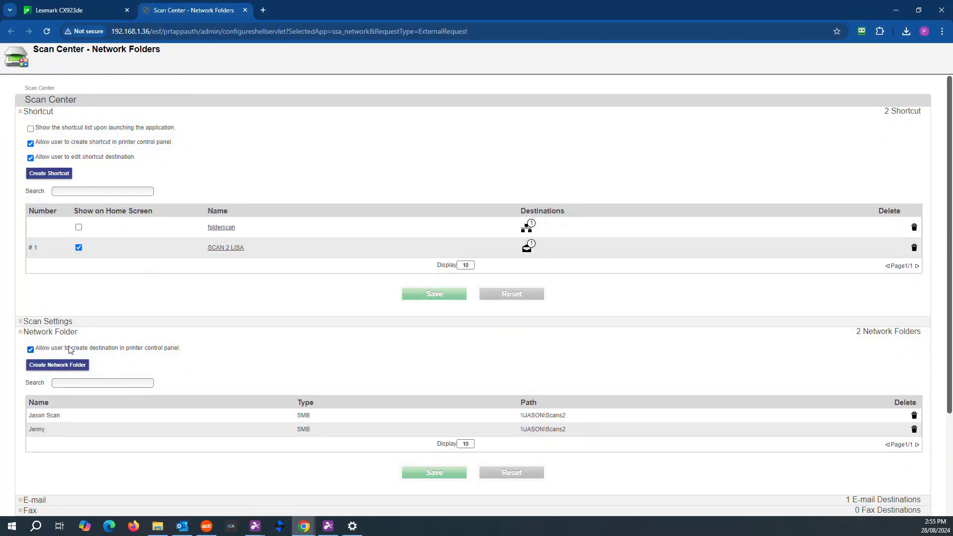
scroll(147, 199, down, 1)
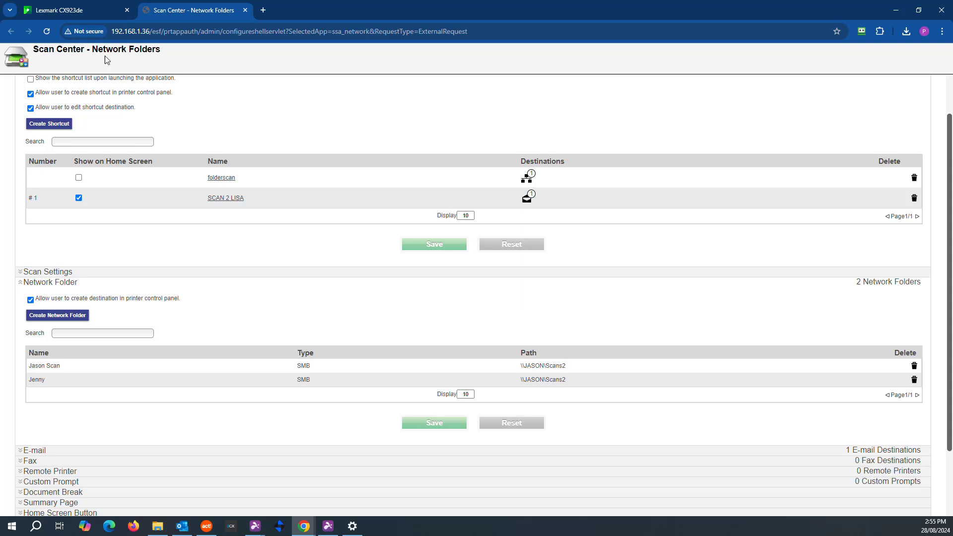
scroll(68, 291, up, 1)
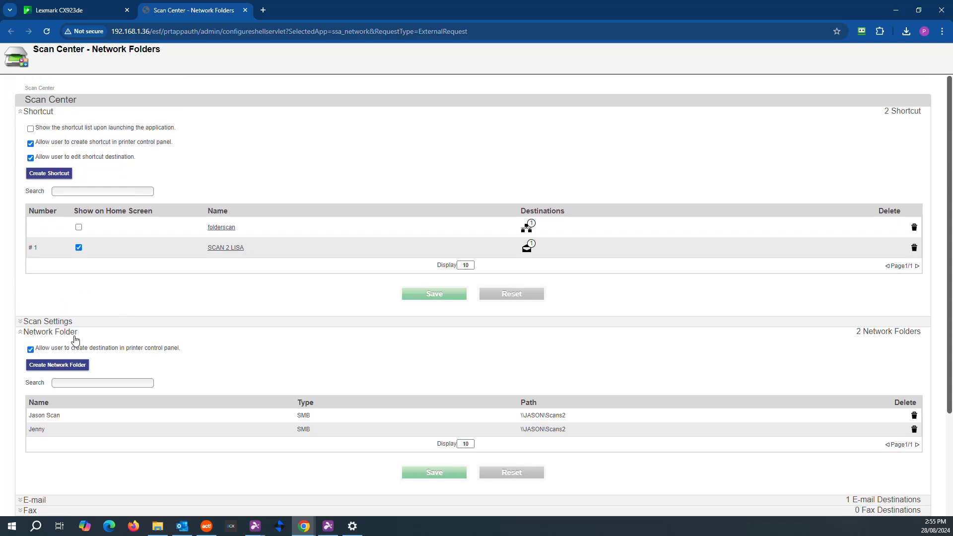
Step: Create a new network folder, restore the browser window down, and enter Display Name LEXMARK SCANS
click(56, 367)
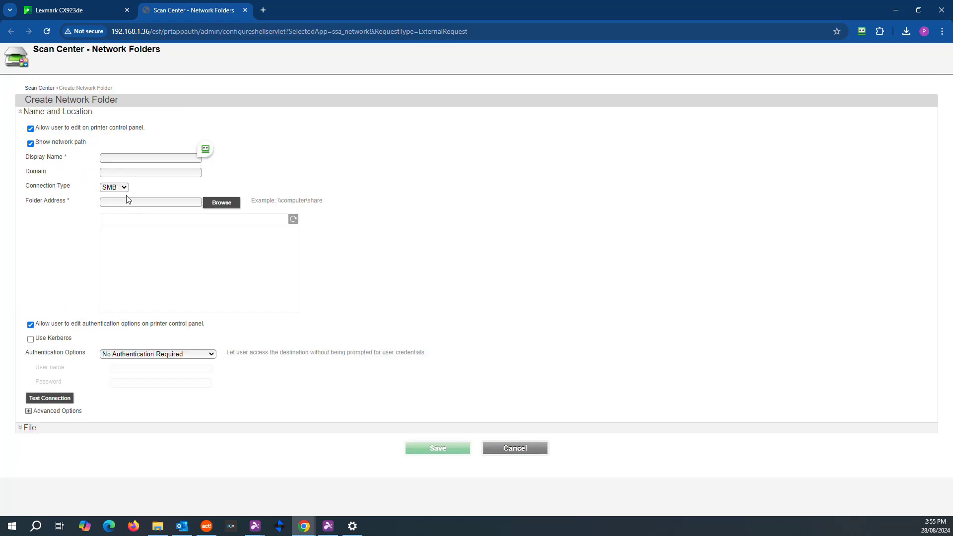
click(919, 10)
drag(666, 71, 722, 40)
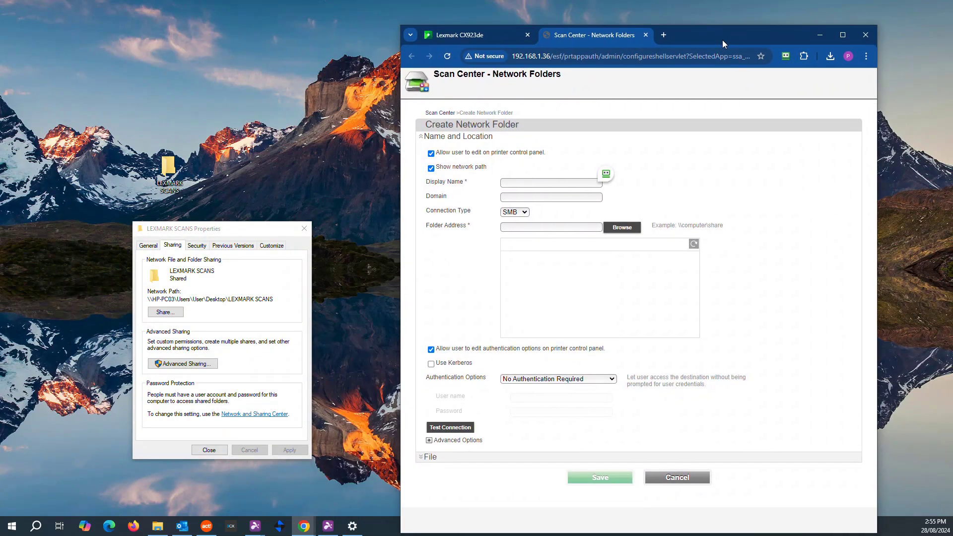
click(527, 182)
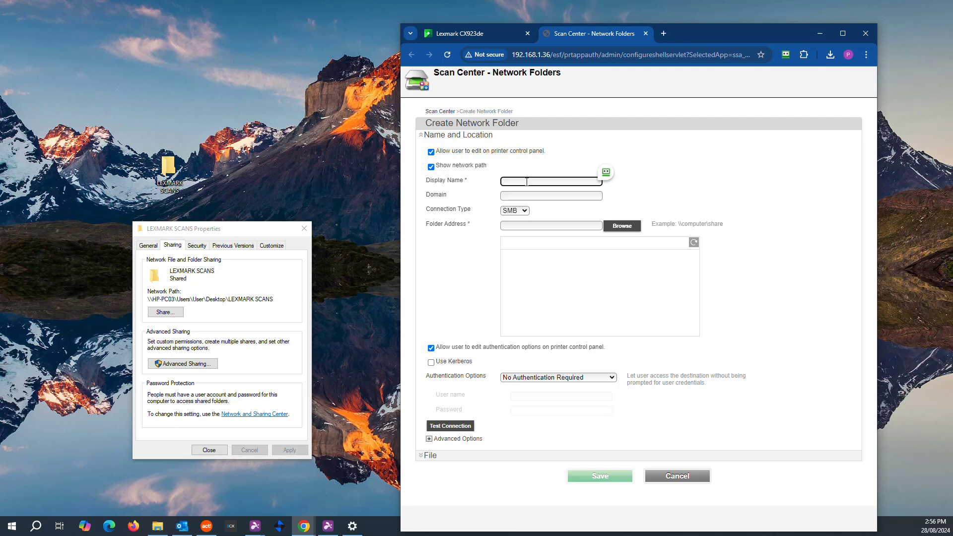
text(LEXMARK SCANS)
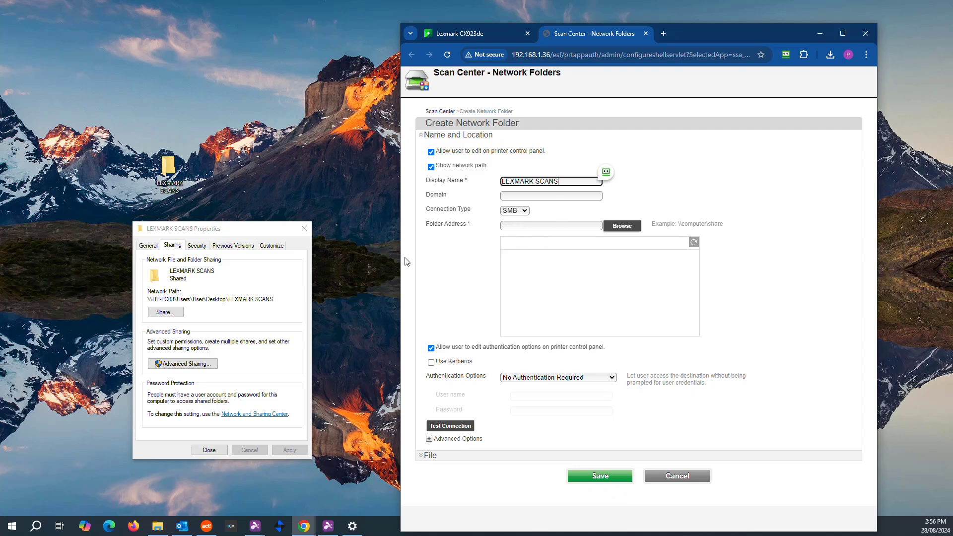
Step: Copy the LEXMARK SCANS folder's Network Path from its Sharing properties
click(304, 228)
click(169, 172)
right_click(169, 173)
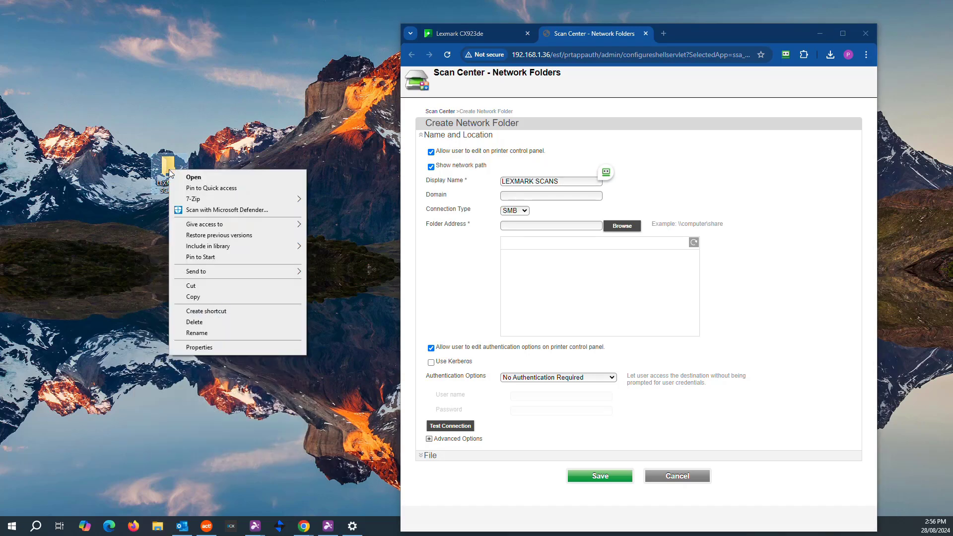
click(209, 347)
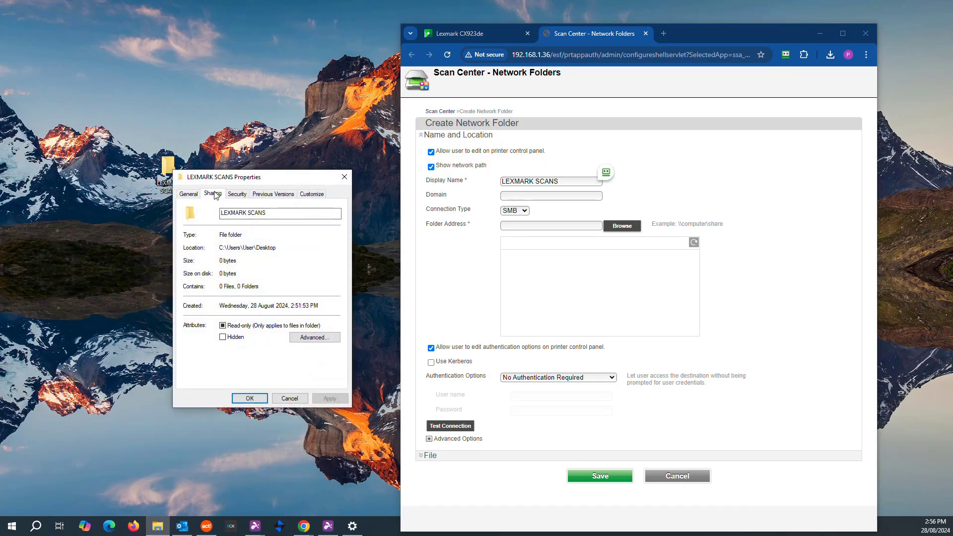
click(213, 194)
drag(316, 248, 192, 250)
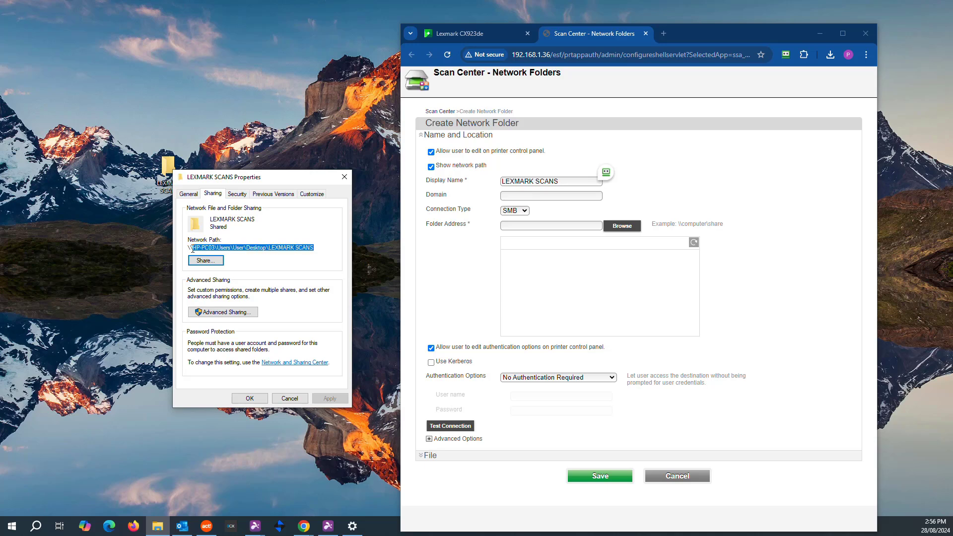
right_click(189, 248)
click(230, 279)
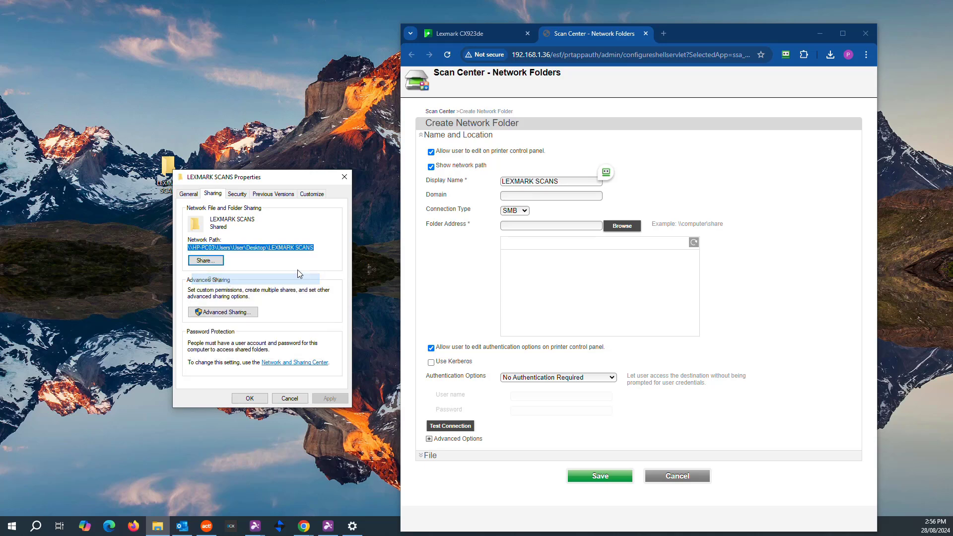
Step: Paste the copied network path into the Folder Address field
click(536, 224)
right_click(536, 225)
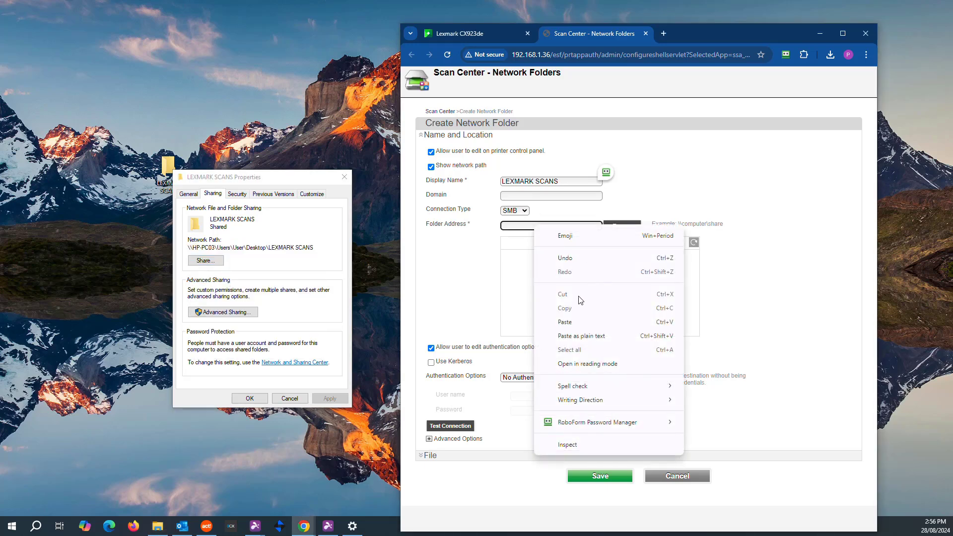
click(571, 322)
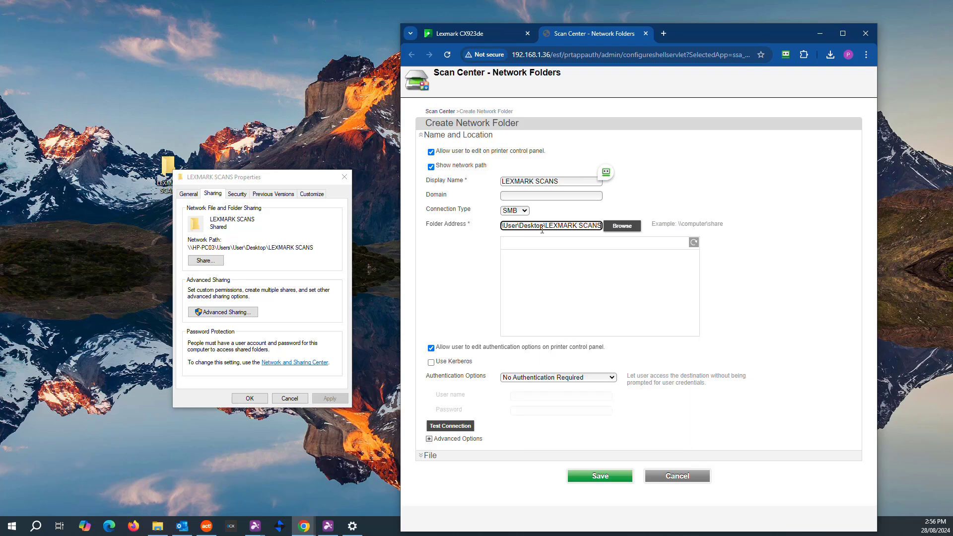
Step: Use static authentication with user name LEXMARK and its password, and pass the connection test
click(562, 379)
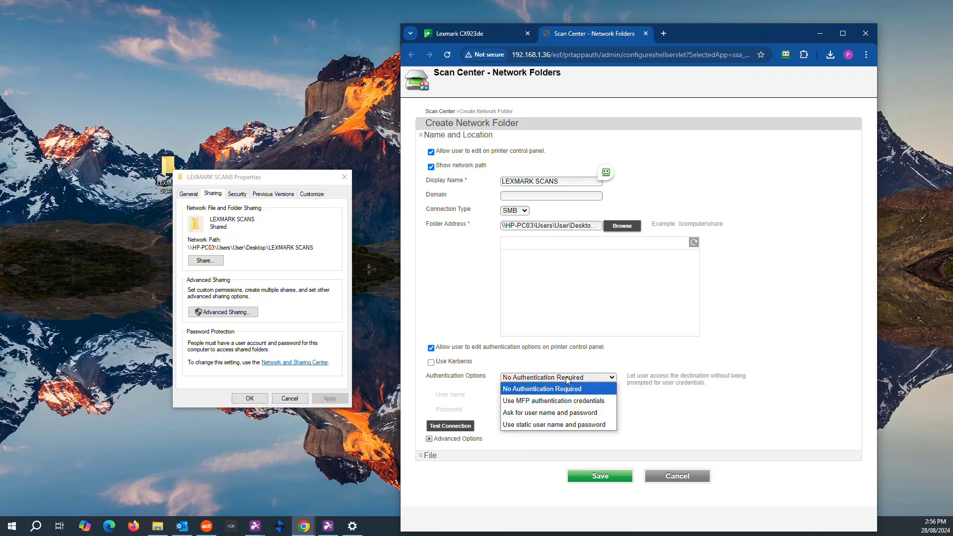
click(531, 426)
click(544, 402)
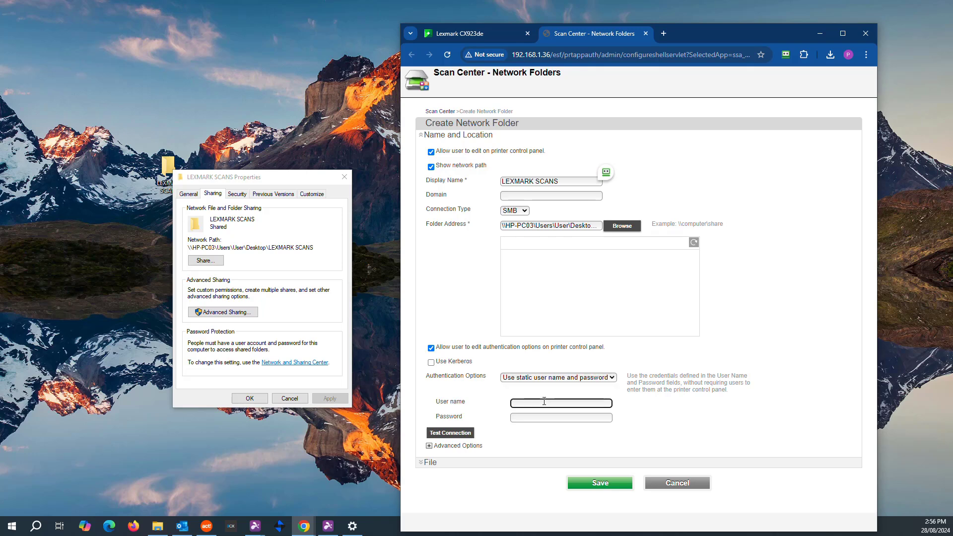
text(LEXMARK)
click(536, 420)
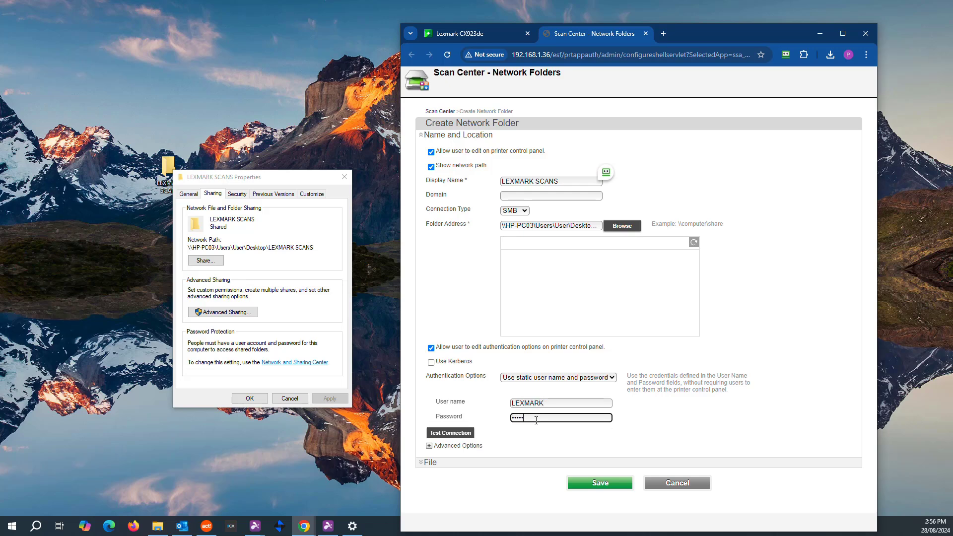
click(453, 434)
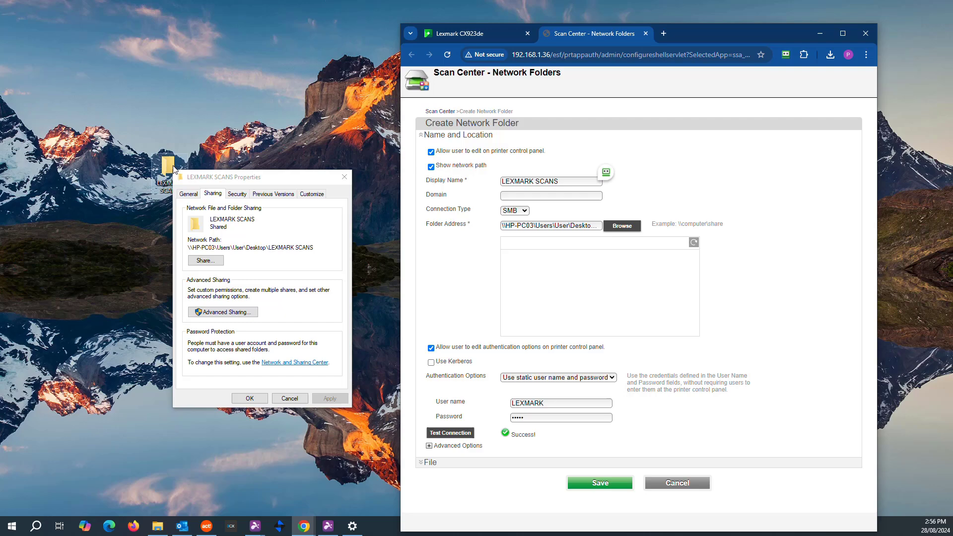
click(250, 398)
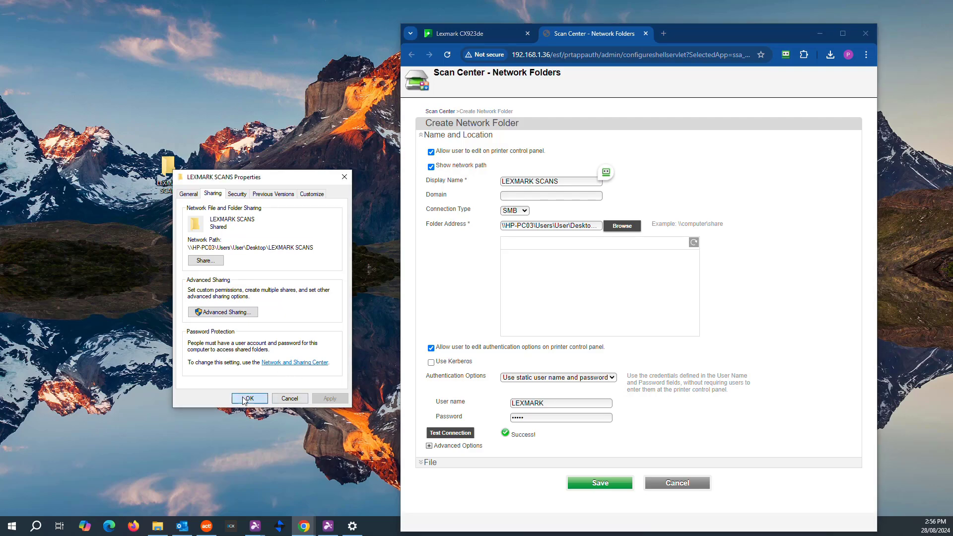
Step: Maximize the browser and keep the folder's yyyy_MM_dd_HH_mm_ss_SSS time stamp format under File settings
click(843, 34)
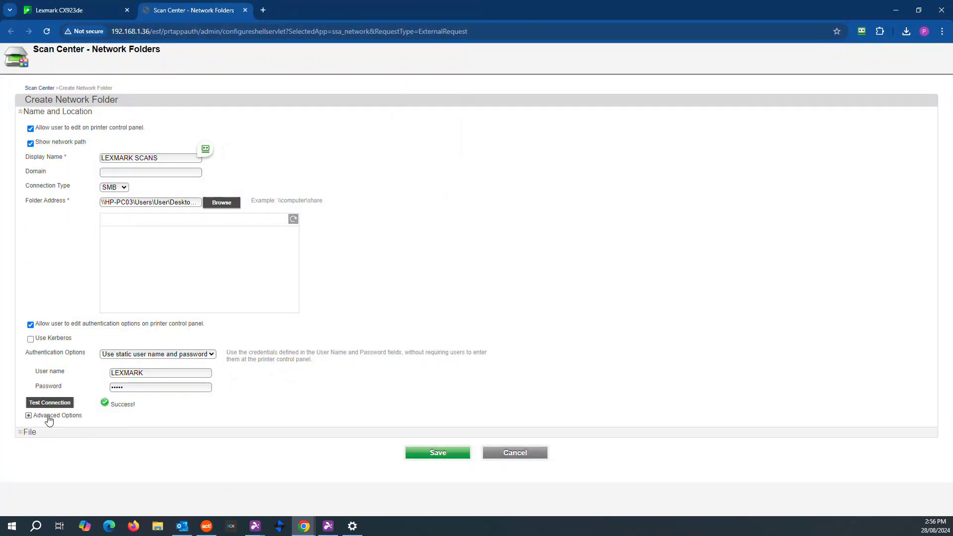
click(25, 433)
scroll(52, 371, down, 2)
scroll(53, 350, down, 1)
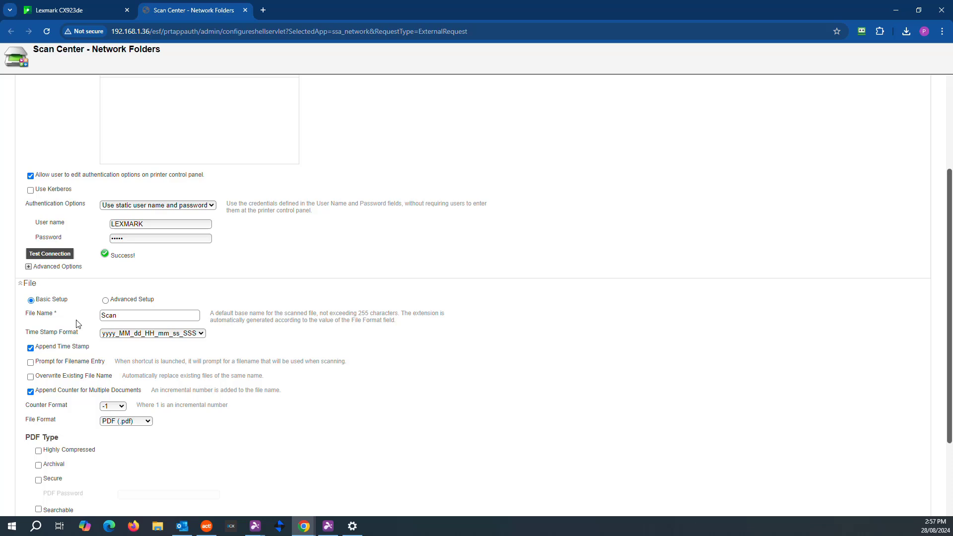
scroll(78, 323, down, 1)
scroll(80, 287, up, 1)
click(197, 337)
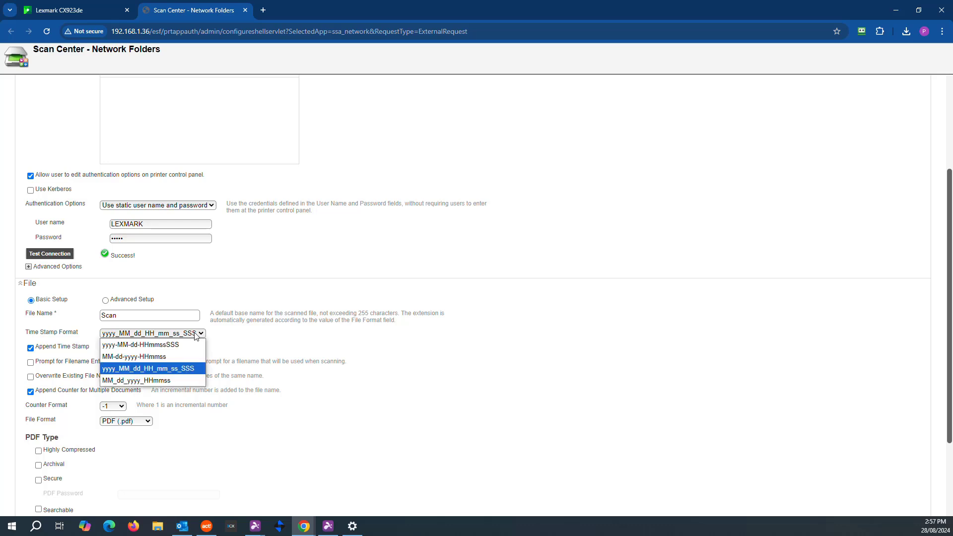
click(159, 368)
Step: Enable Highly Compressed PDF output with Searchable left off, and save the LEXMARK SCANS folder
scroll(198, 372, down, 2)
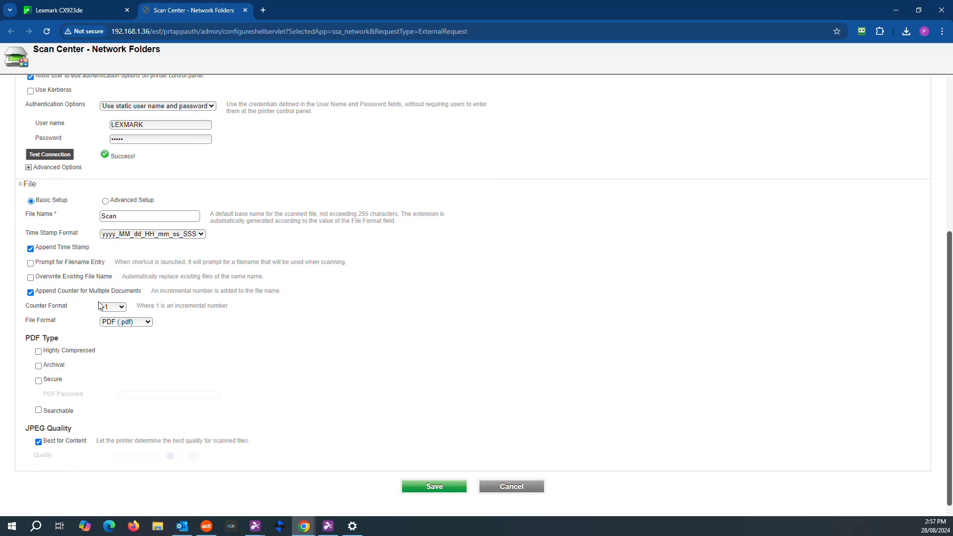
click(38, 351)
click(39, 410)
scroll(116, 427, down, 2)
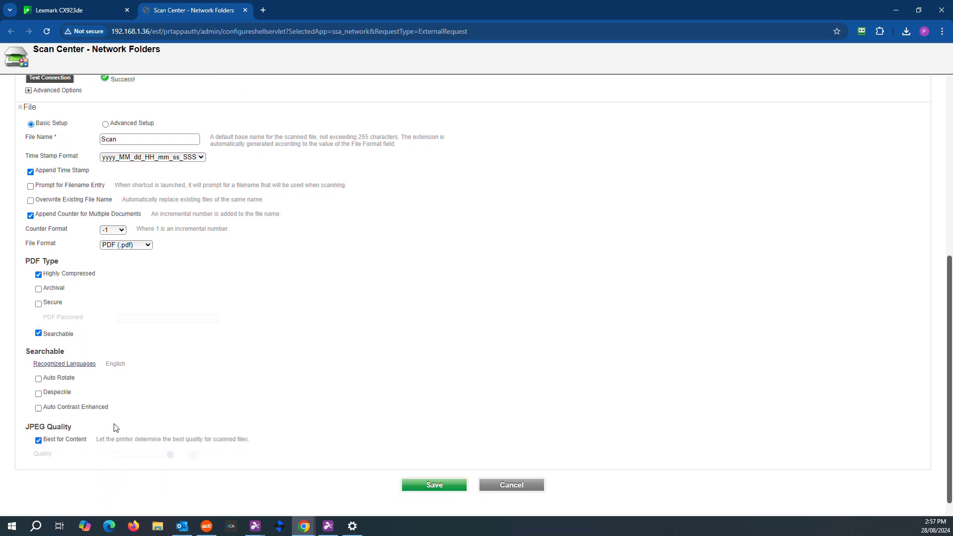
scroll(45, 330, up, 1)
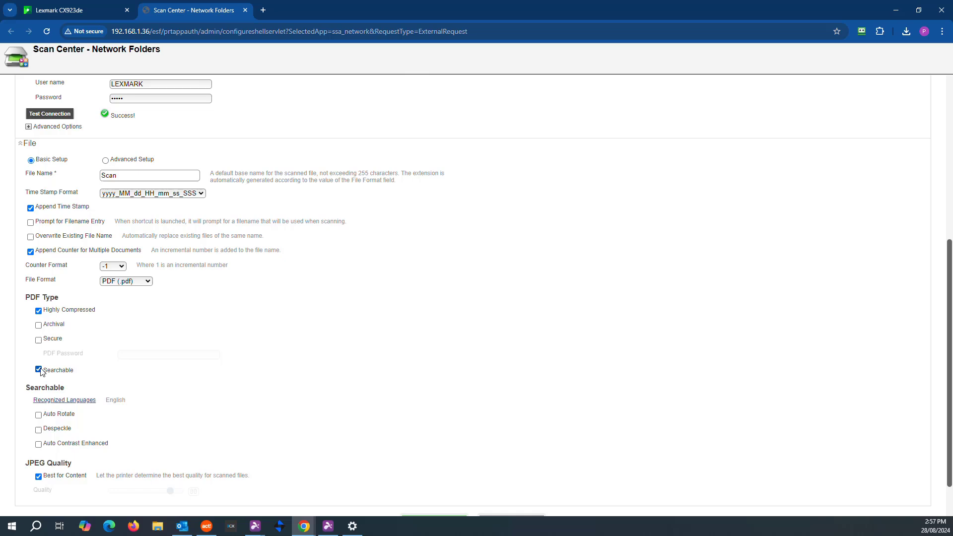
click(38, 369)
scroll(96, 346, up, 1)
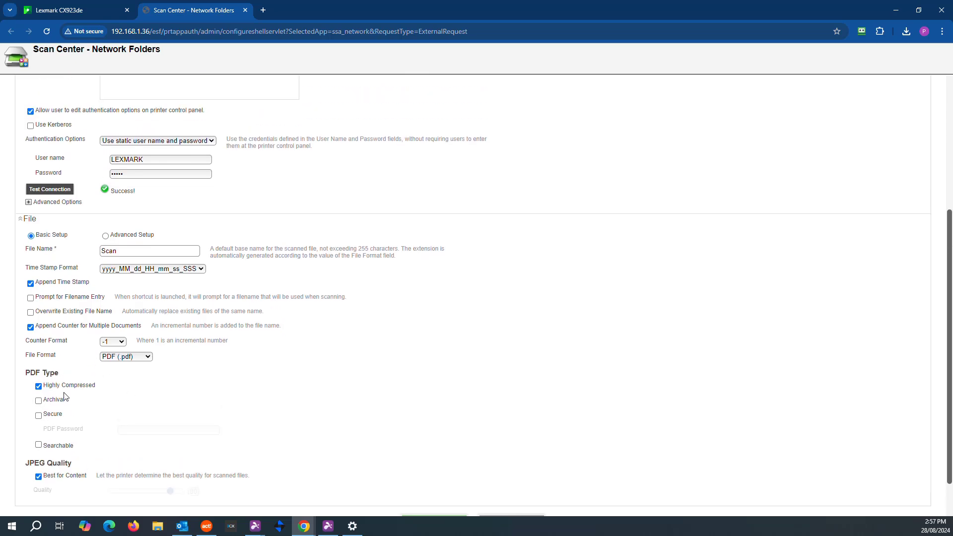
scroll(159, 383, up, 2)
scroll(546, 425, down, 3)
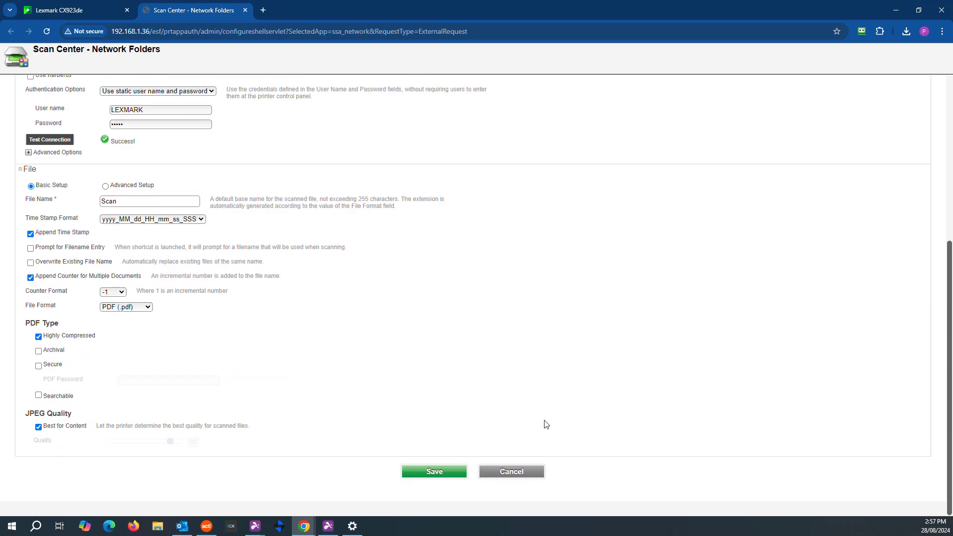
click(435, 472)
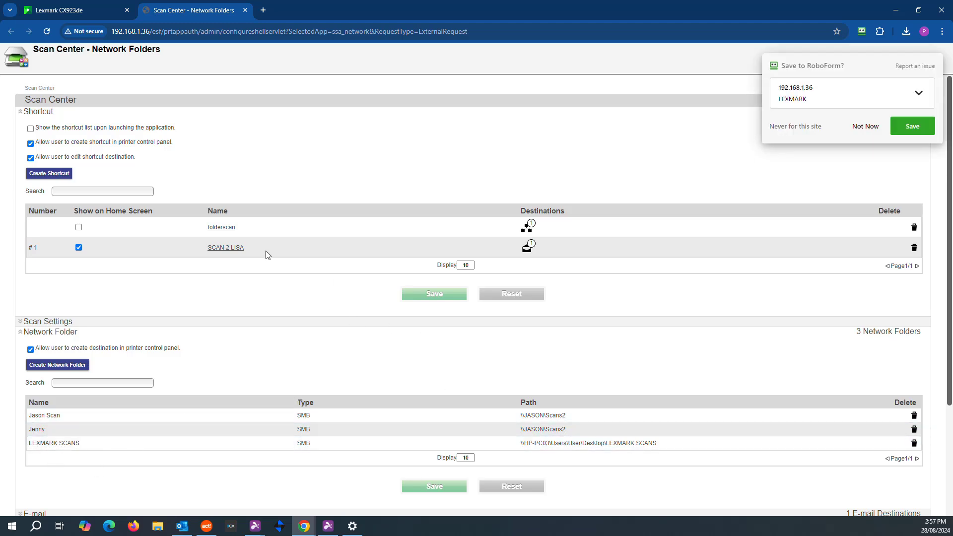
Step: Create shortcut LEXMARK SCANS, number 8, shown on the home screen and starting scans immediately
click(36, 175)
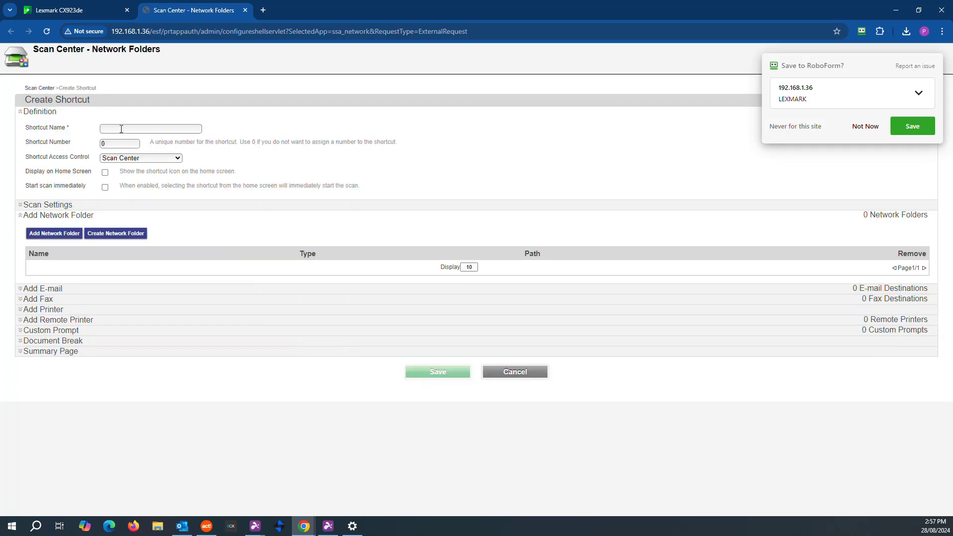
click(121, 129)
text(LEXMARK SCANS)
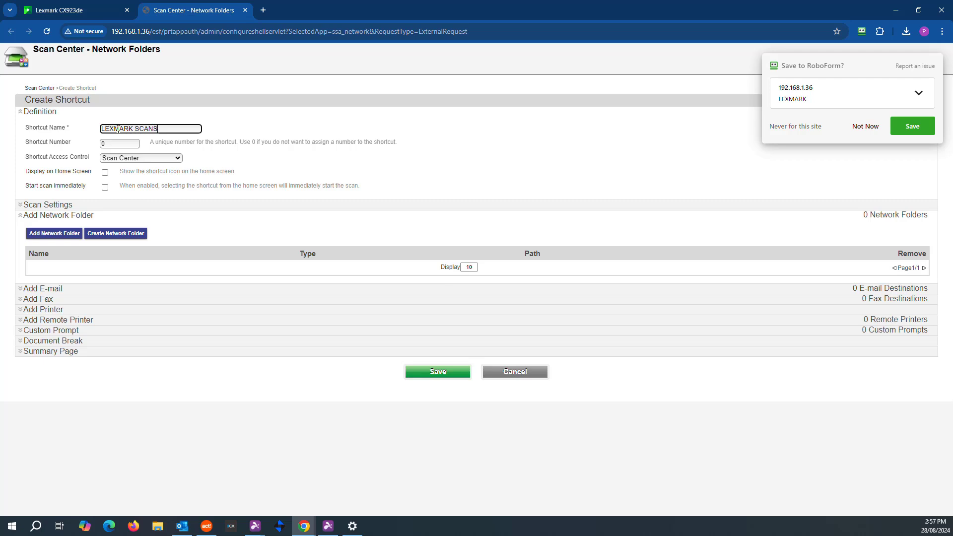
click(113, 144)
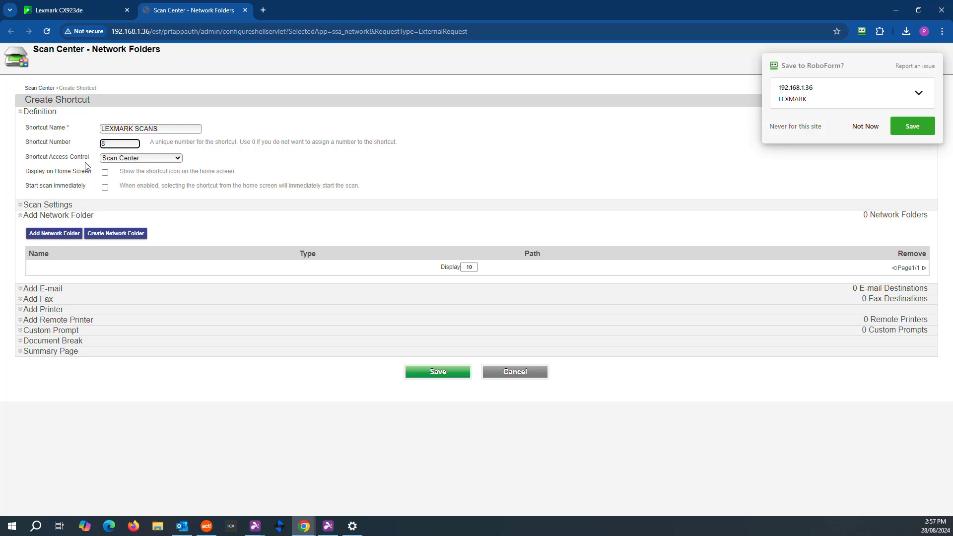
click(105, 174)
click(106, 188)
Step: Add the existing LEXMARK SCANS network folder as the shortcut's destination
click(57, 235)
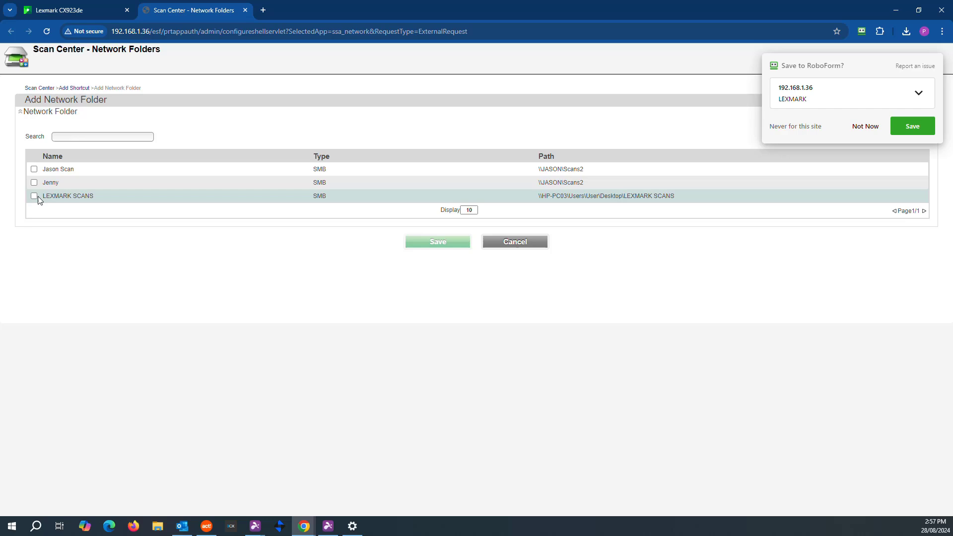
click(34, 196)
click(445, 248)
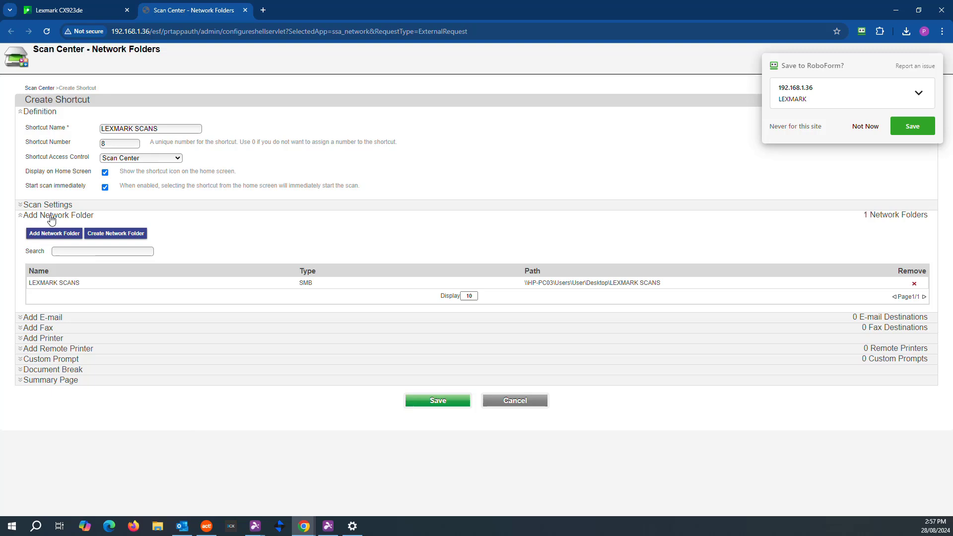
Step: Set the shortcut's Content Type to Text under Scan Settings > Content
click(22, 204)
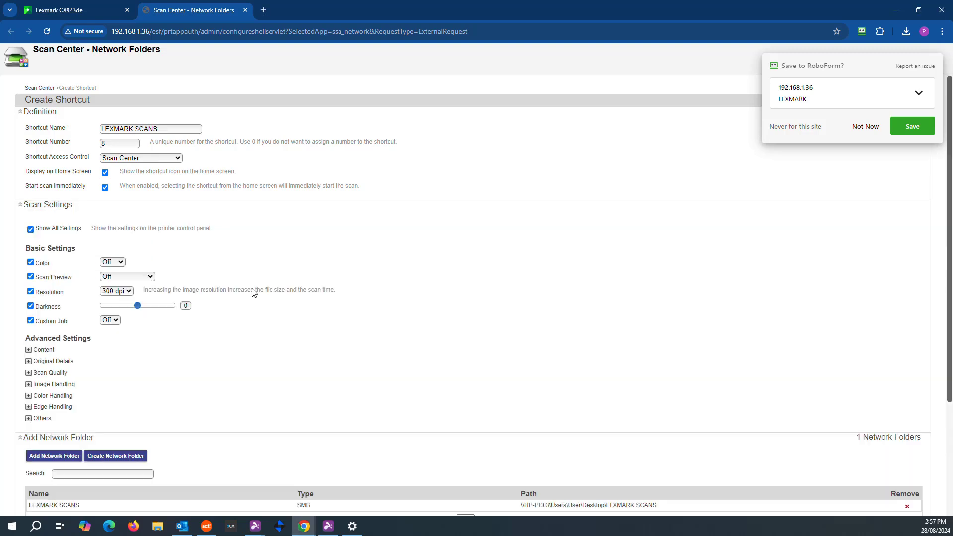
scroll(252, 292, down, 2)
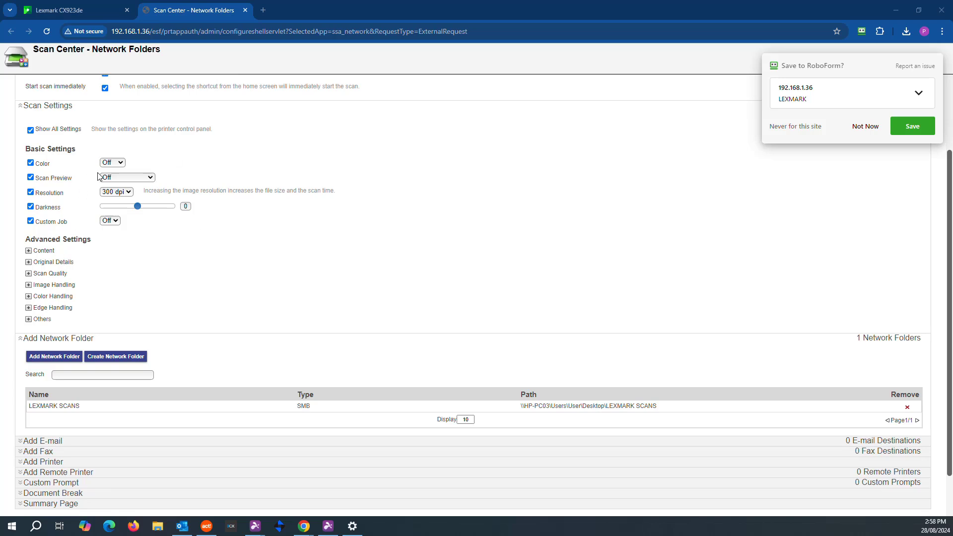
click(28, 251)
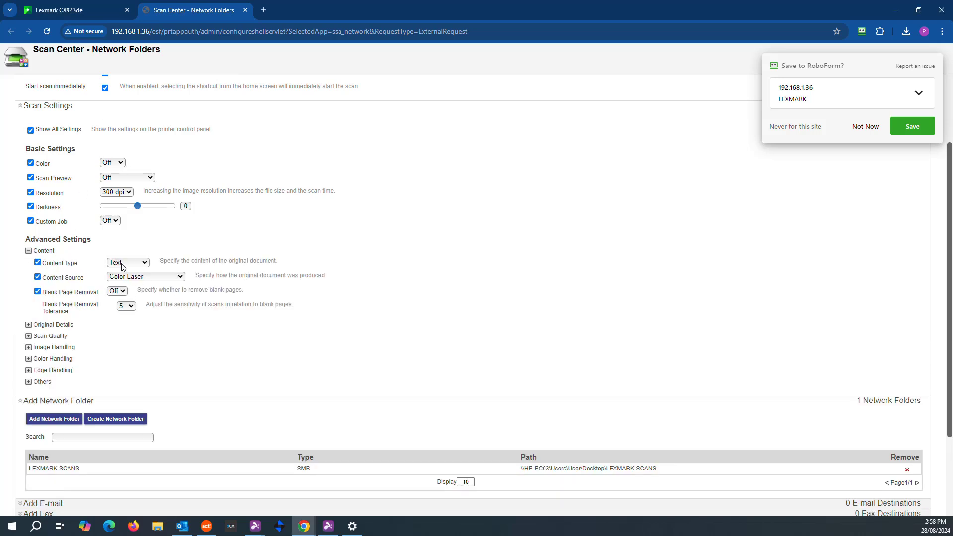
click(135, 267)
click(130, 284)
click(144, 264)
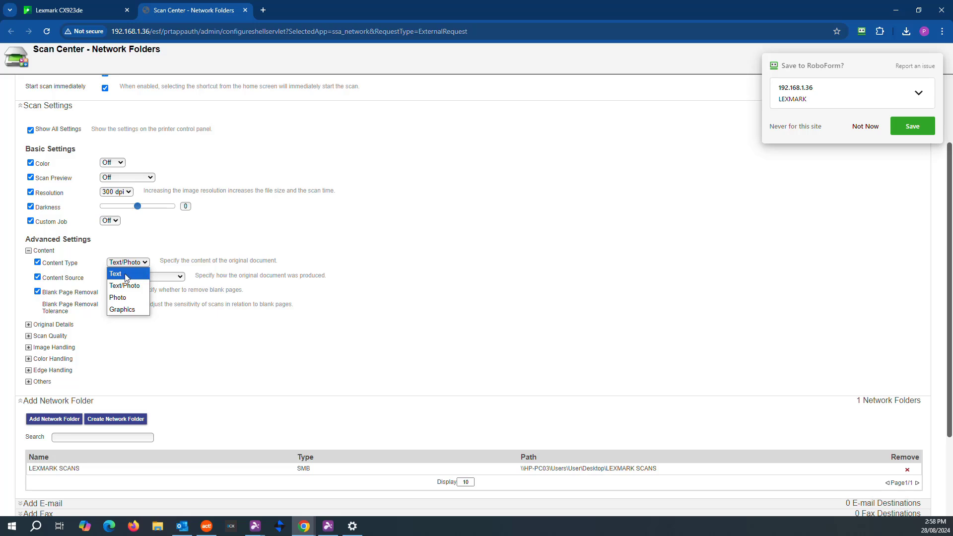
click(139, 276)
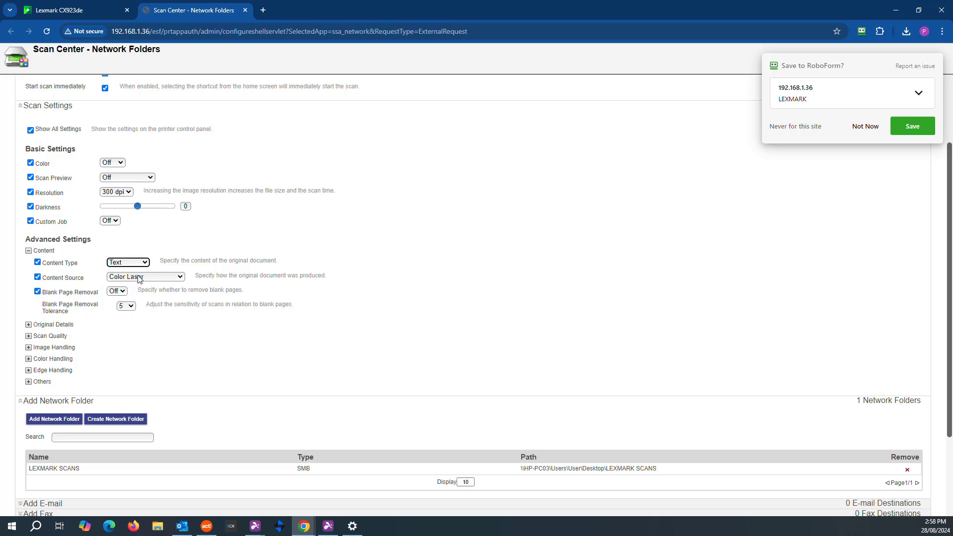
Step: Turn Blank Page Removal on with a tolerance of 10
click(118, 292)
click(124, 308)
click(130, 307)
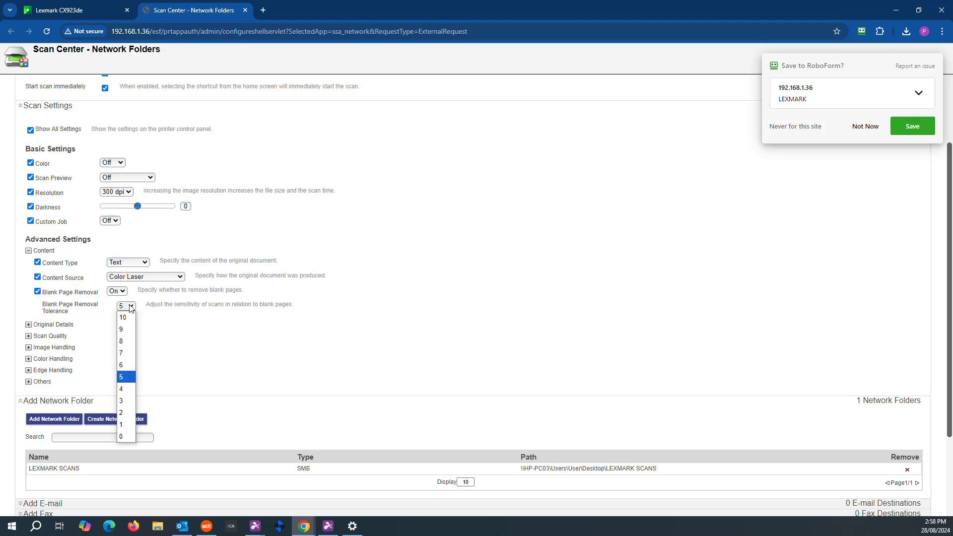
click(125, 317)
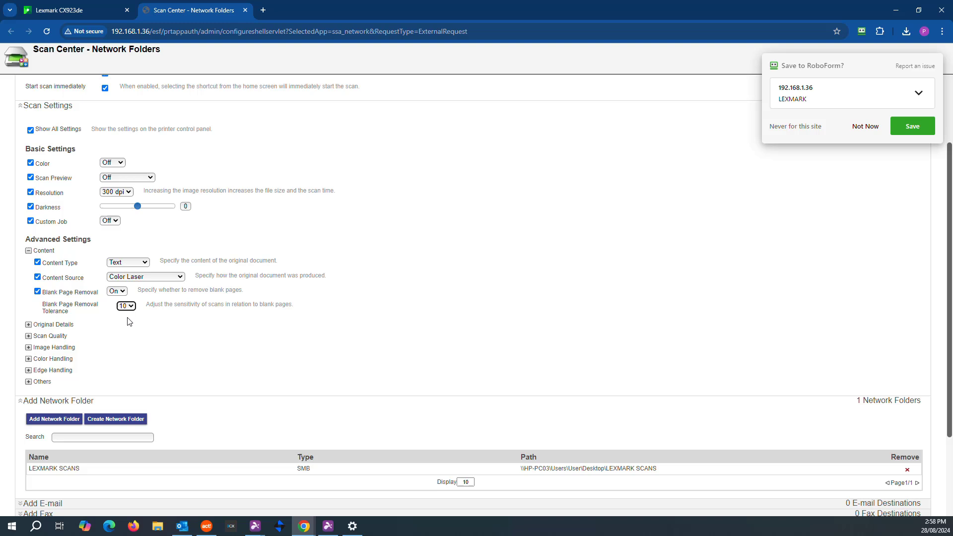
Step: Set Sides (Duplex) to 2-sided Long Edge in Original Details and save the LEXMARK SCANS shortcut
click(33, 326)
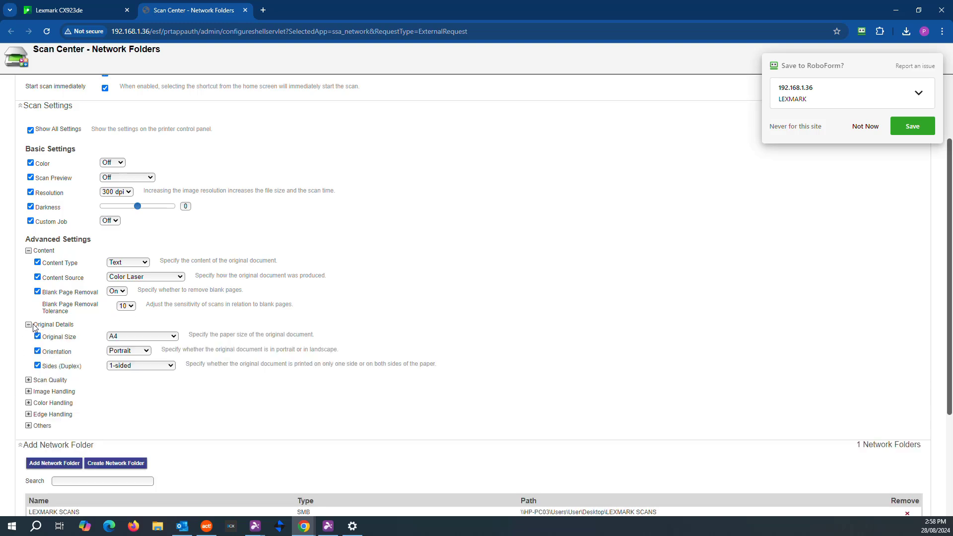
click(167, 368)
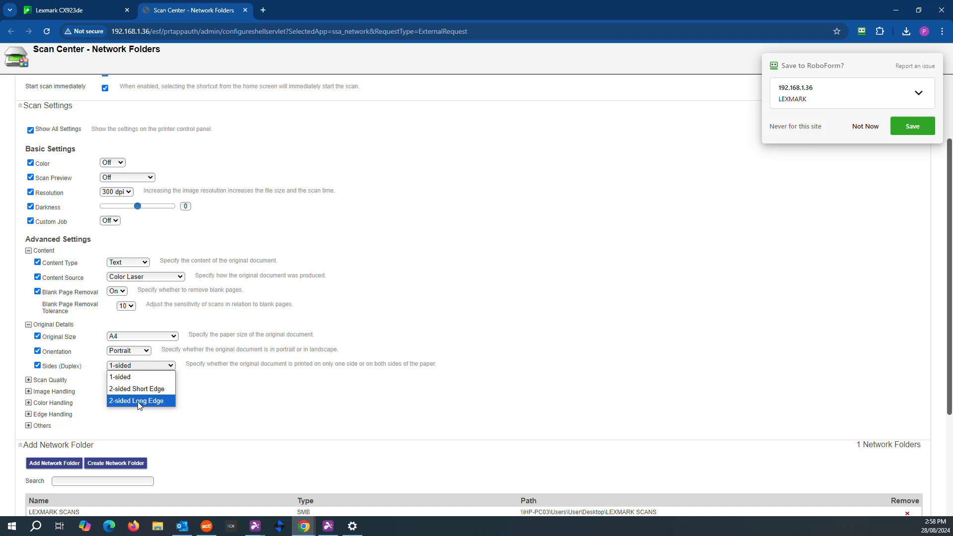
click(138, 401)
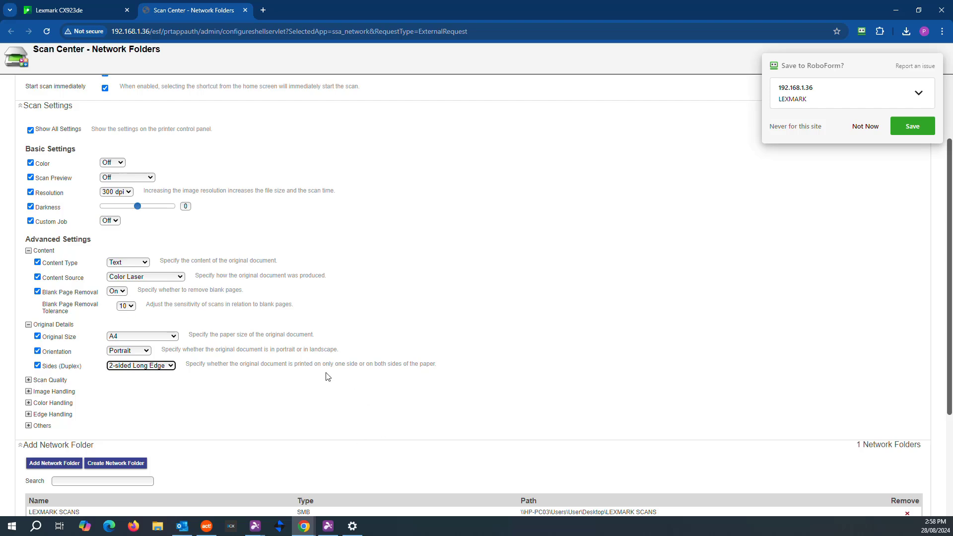
scroll(328, 377, down, 3)
click(432, 471)
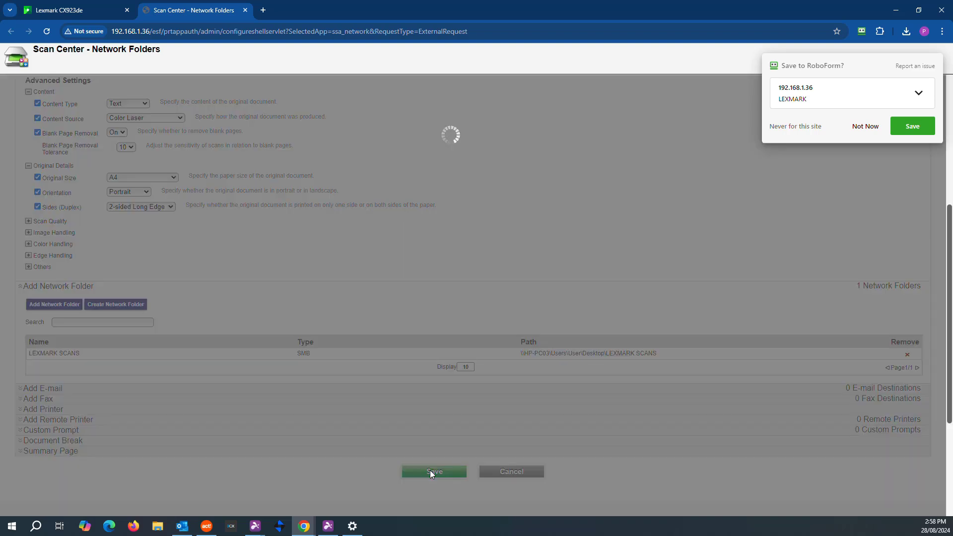